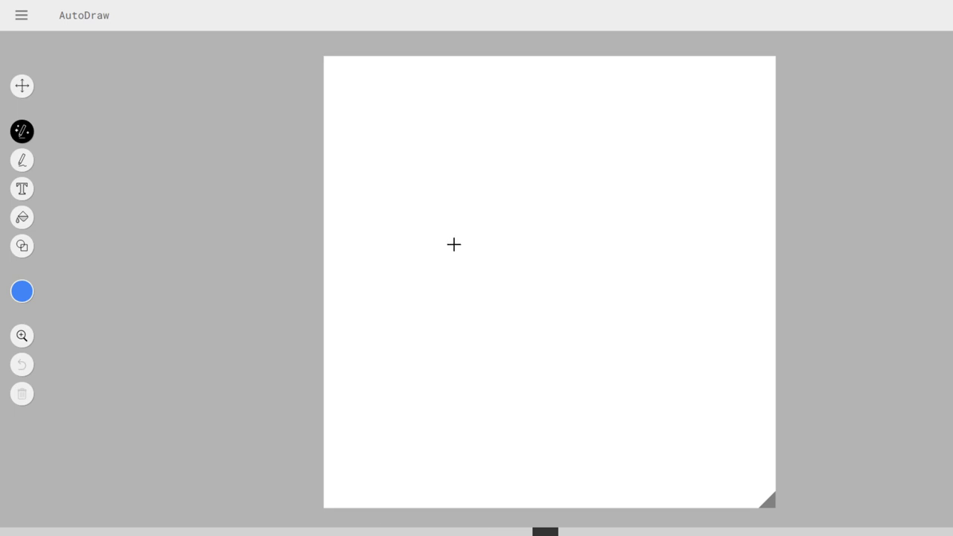
Draw a wide oval head outline in the canvas's upper half and add two tall ears on top.
mouse_move(438, 284)
mouse_down()
mouse_move(421, 248)
mouse_move(428, 214)
mouse_move(497, 166)
mouse_move(582, 184)
mouse_move(611, 209)
mouse_move(625, 243)
mouse_move(614, 265)
mouse_move(568, 296)
mouse_move(507, 304)
mouse_move(438, 284)
mouse_up()
mouse_move(478, 171)
mouse_down()
mouse_move(455, 108)
mouse_move(435, 95)
mouse_move(423, 210)
mouse_up()
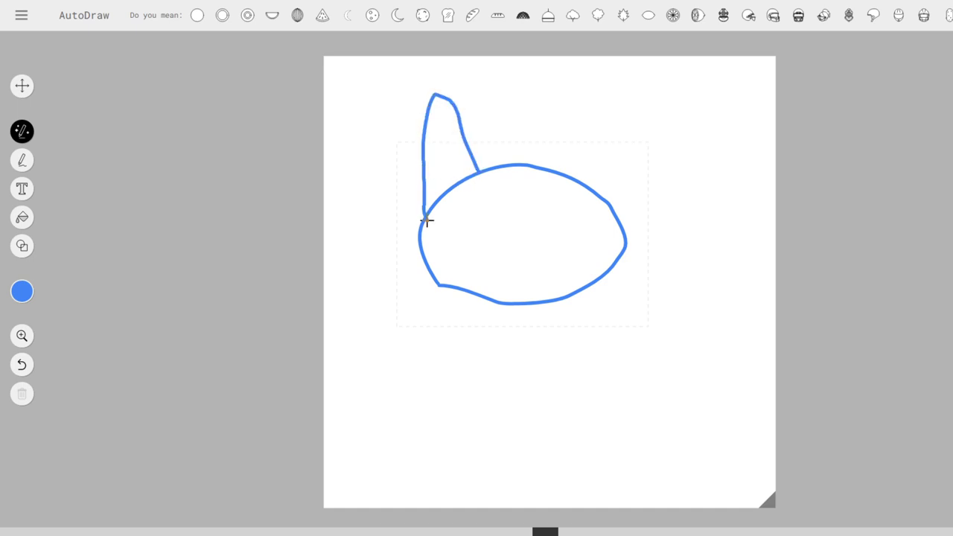
mouse_move(550, 171)
mouse_down()
mouse_move(557, 142)
mouse_move(596, 90)
mouse_move(609, 198)
mouse_up()
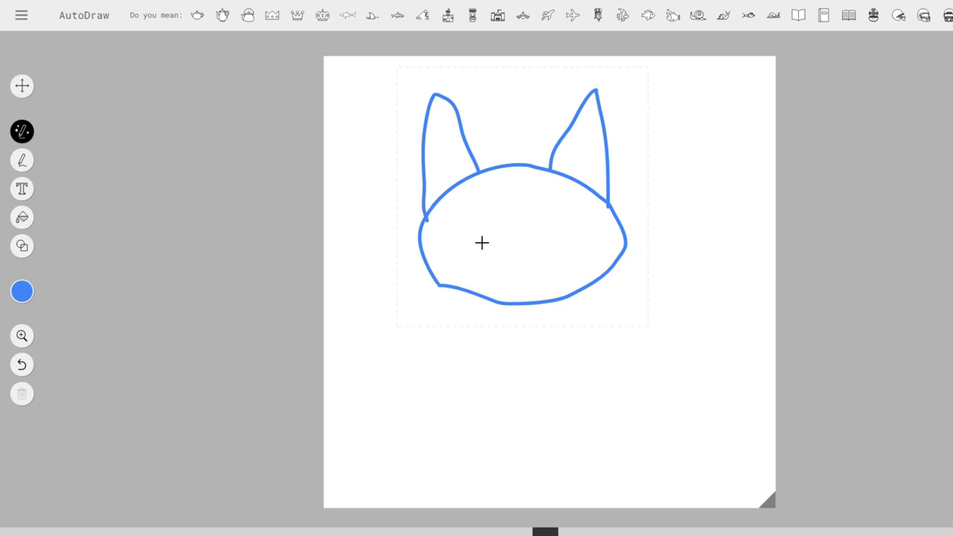
Draw the red panda's face inside the head: two cheek patches, a muzzle, brow spots, filled eyes, a filled nose and a mouth.
mouse_move(453, 281)
mouse_down()
mouse_move(471, 243)
mouse_move(485, 262)
mouse_move(469, 289)
mouse_up()
mouse_move(578, 292)
mouse_down()
mouse_move(578, 270)
mouse_move(554, 255)
mouse_move(582, 236)
mouse_move(603, 279)
mouse_up()
mouse_move(492, 294)
mouse_down()
mouse_move(501, 253)
mouse_move(524, 250)
mouse_move(560, 298)
mouse_up()
mouse_move(565, 201)
mouse_down()
mouse_move(540, 205)
mouse_move(539, 216)
mouse_move(565, 203)
mouse_up()
mouse_move(505, 209)
mouse_down()
mouse_move(473, 201)
mouse_move(483, 216)
mouse_move(507, 216)
mouse_move(493, 235)
mouse_move(549, 227)
mouse_move(515, 262)
mouse_up()
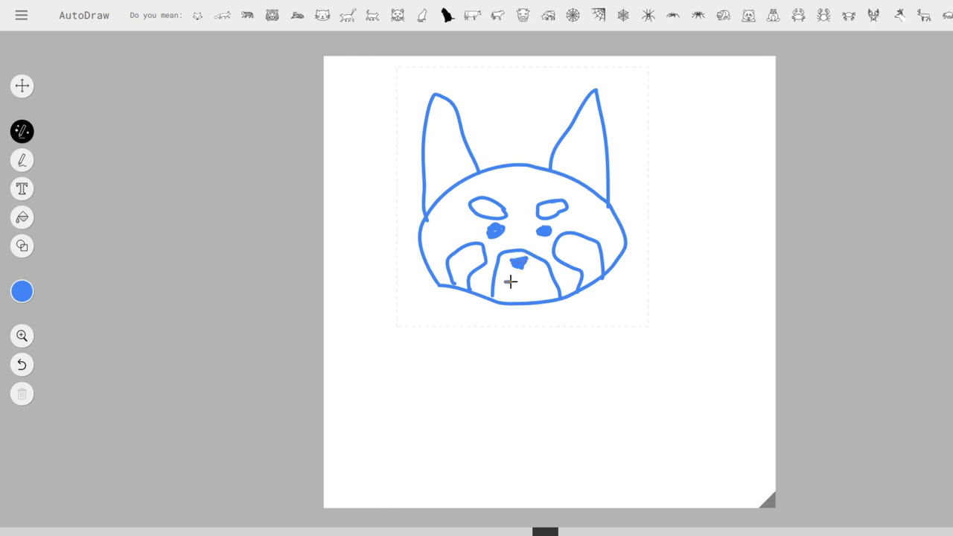
drag(535, 277, 542, 271)
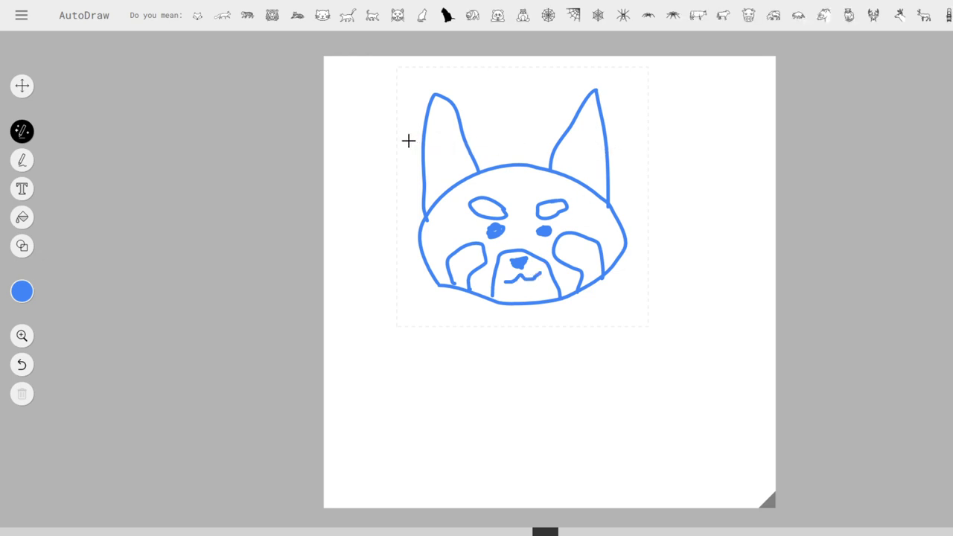
Draw a pointed inner-ear outline inside each of the two ears.
mouse_move(438, 128)
mouse_down()
mouse_move(438, 197)
mouse_move(442, 133)
mouse_move(469, 178)
mouse_up()
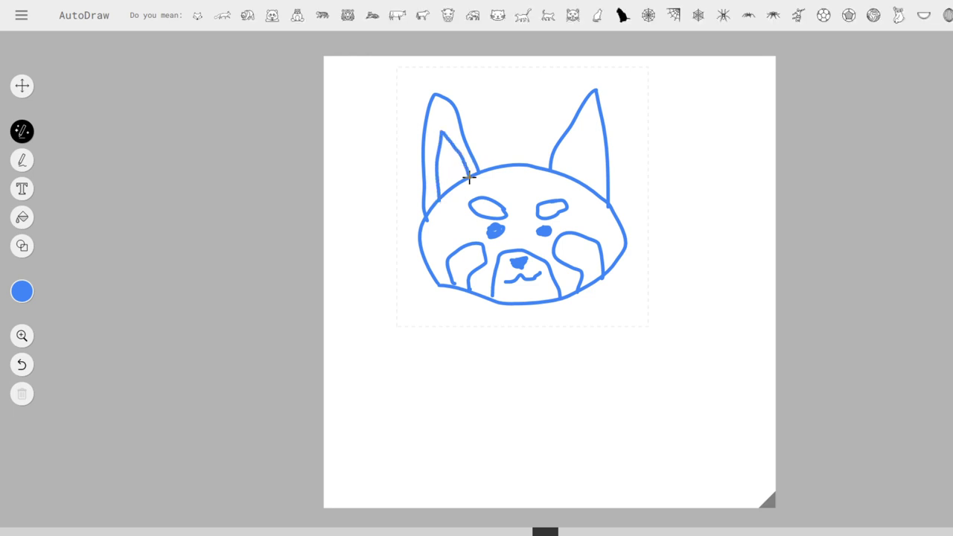
drag(581, 133, 560, 181)
drag(582, 135, 593, 182)
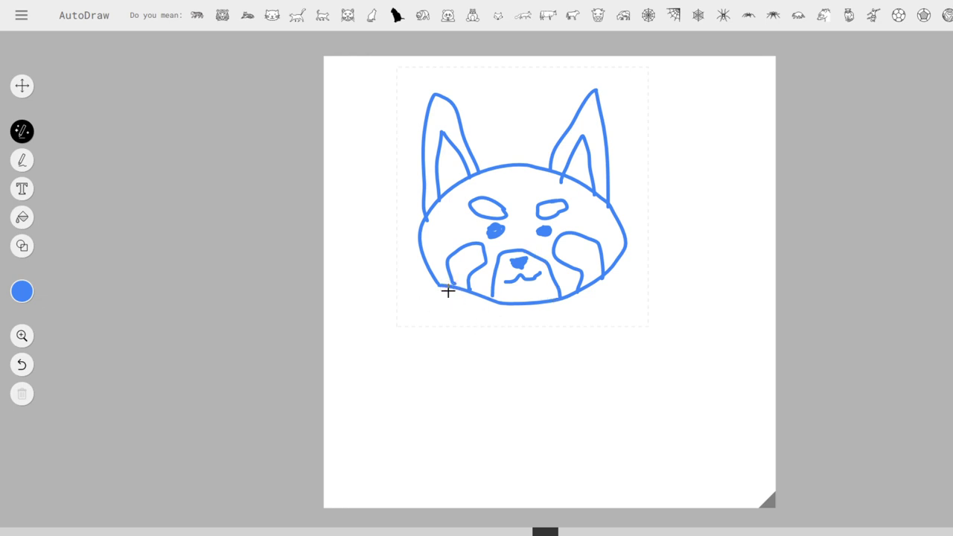
Draw the panda's two arms raised beside the head, with the torso sides and legs below.
mouse_move(443, 283)
mouse_down()
mouse_move(417, 351)
mouse_move(416, 414)
mouse_move(434, 429)
mouse_move(469, 348)
mouse_up()
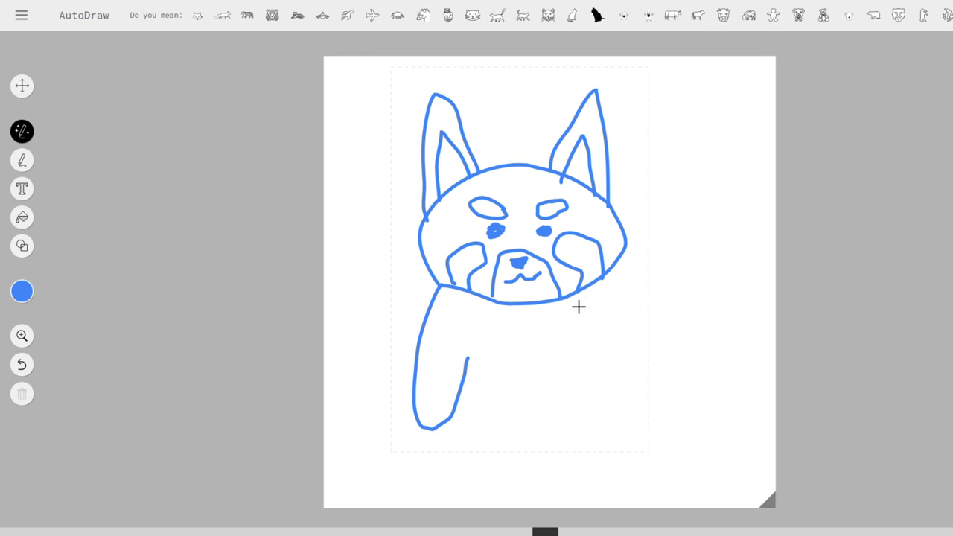
click(23, 365)
mouse_move(426, 267)
mouse_down()
mouse_move(358, 165)
mouse_move(345, 204)
mouse_move(366, 294)
mouse_move(419, 355)
mouse_up()
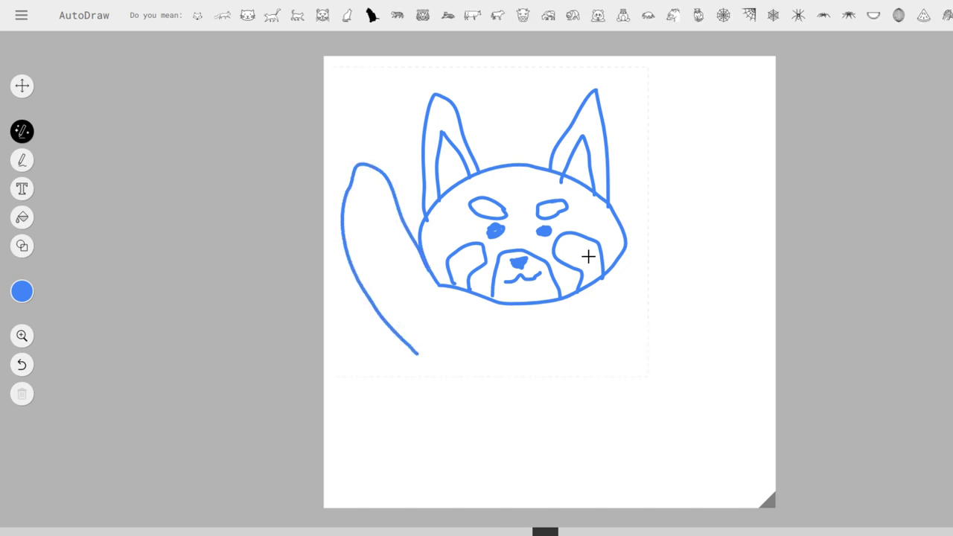
mouse_move(618, 256)
mouse_down()
mouse_move(652, 157)
mouse_move(676, 183)
mouse_move(674, 243)
mouse_move(614, 343)
mouse_move(610, 444)
mouse_move(596, 470)
mouse_up()
mouse_move(420, 357)
mouse_down()
mouse_move(431, 455)
mouse_move(422, 503)
mouse_move(429, 496)
mouse_up()
drag(605, 463, 620, 513)
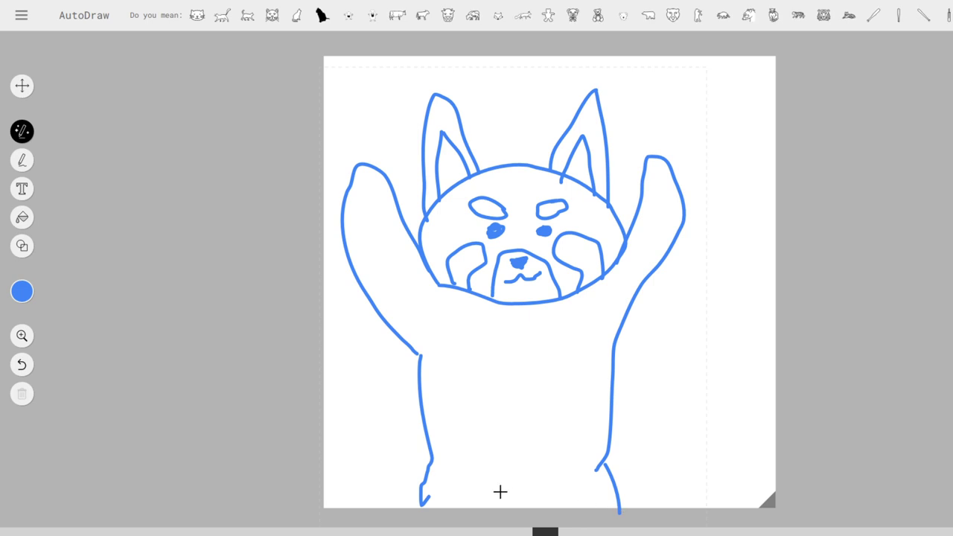
mouse_move(514, 479)
mouse_down()
mouse_move(498, 507)
mouse_move(541, 484)
mouse_move(577, 513)
mouse_up()
Draw a bushy, upward-curving tail beside the body's lower right side and mark curved stripes across it.
mouse_move(614, 421)
mouse_down()
mouse_move(666, 299)
mouse_move(702, 280)
mouse_move(735, 326)
mouse_move(707, 401)
mouse_move(655, 444)
mouse_move(613, 457)
mouse_up()
drag(672, 291, 735, 339)
drag(664, 321, 733, 363)
drag(653, 352, 710, 395)
mouse_move(640, 379)
mouse_down()
mouse_move(670, 393)
mouse_move(686, 425)
mouse_move(655, 424)
mouse_move(661, 446)
mouse_up()
drag(621, 420, 634, 450)
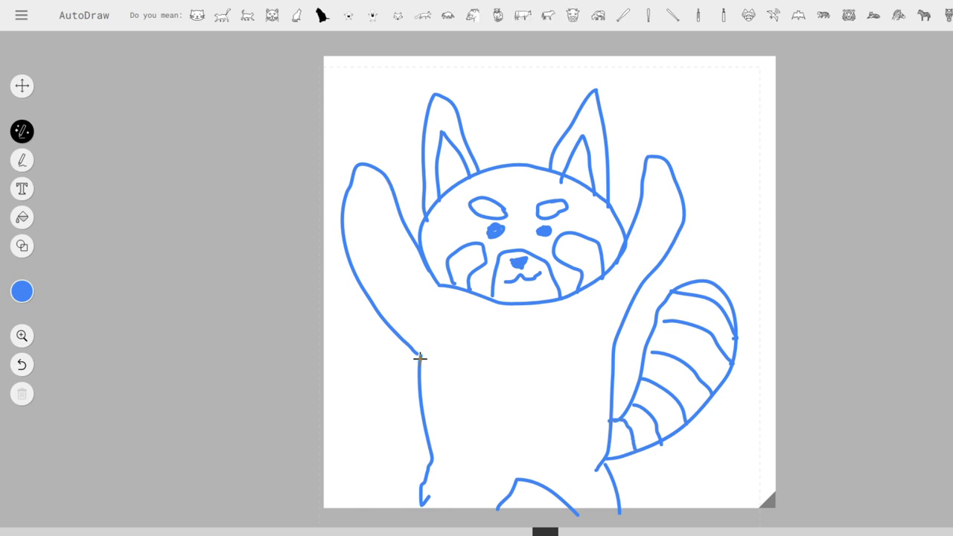
Try replacing the sketch with suggested cat, monster, fox, raccoon and teddy bear drawings, and clear the canvas.
click(197, 17)
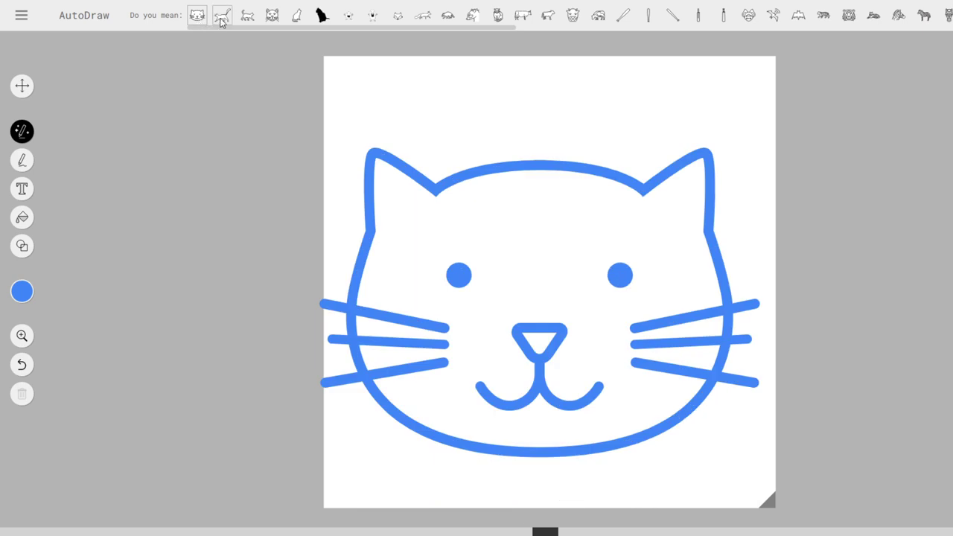
click(223, 21)
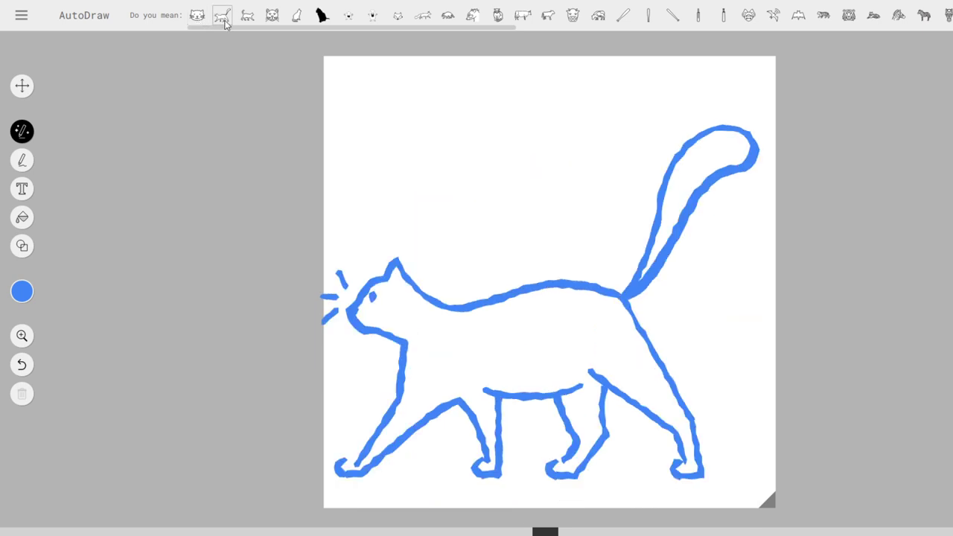
click(273, 20)
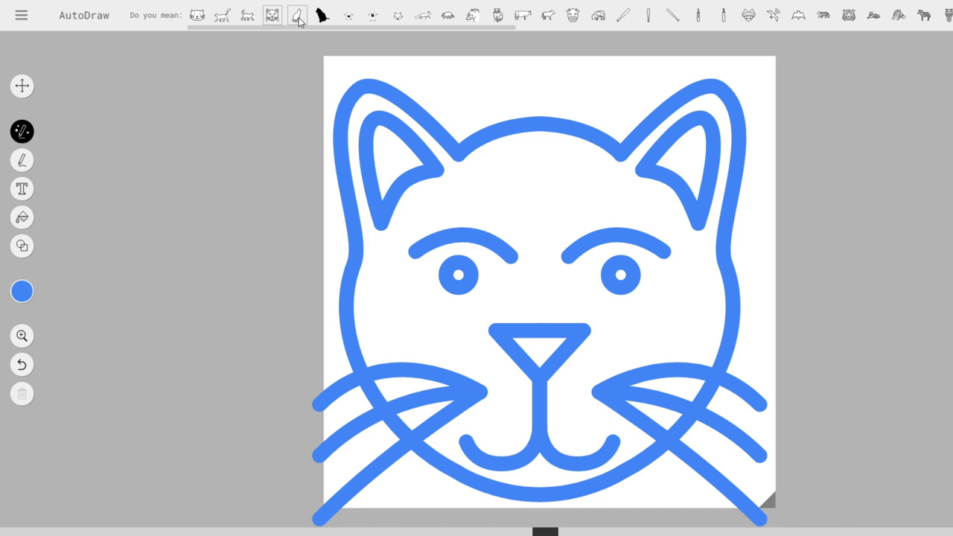
click(298, 21)
click(325, 19)
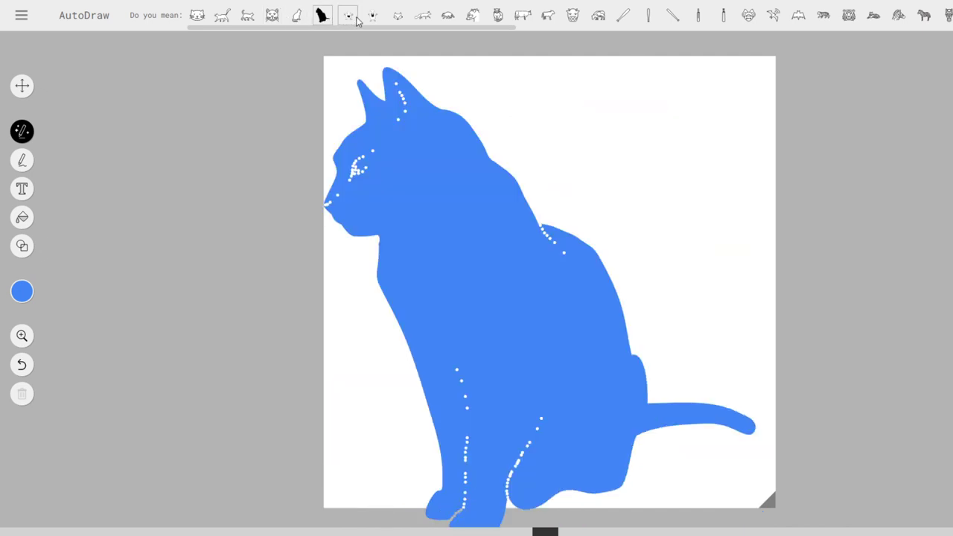
click(356, 20)
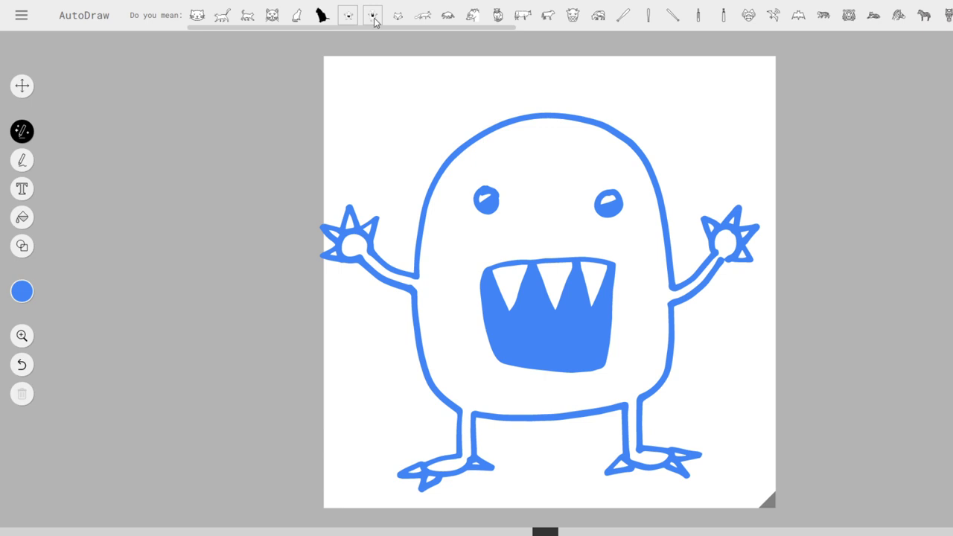
click(374, 20)
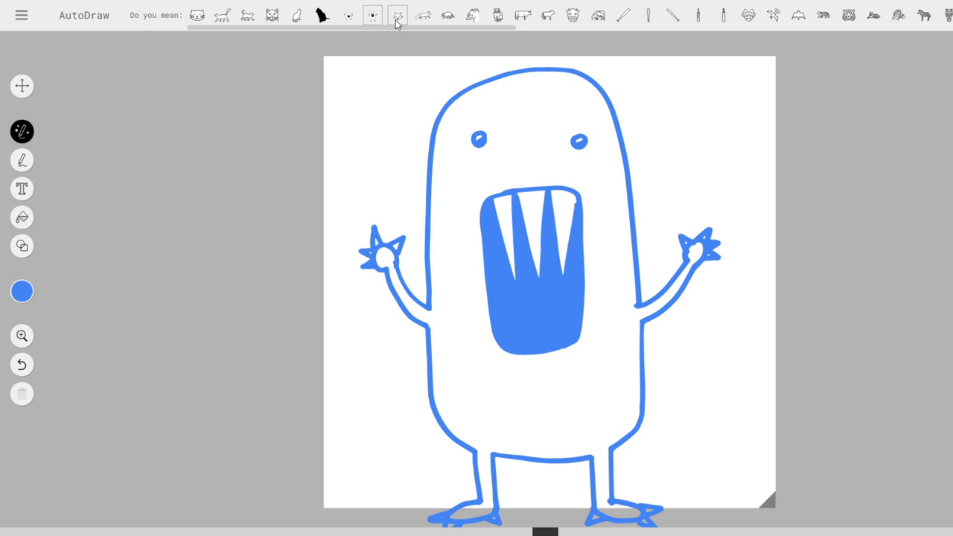
click(397, 23)
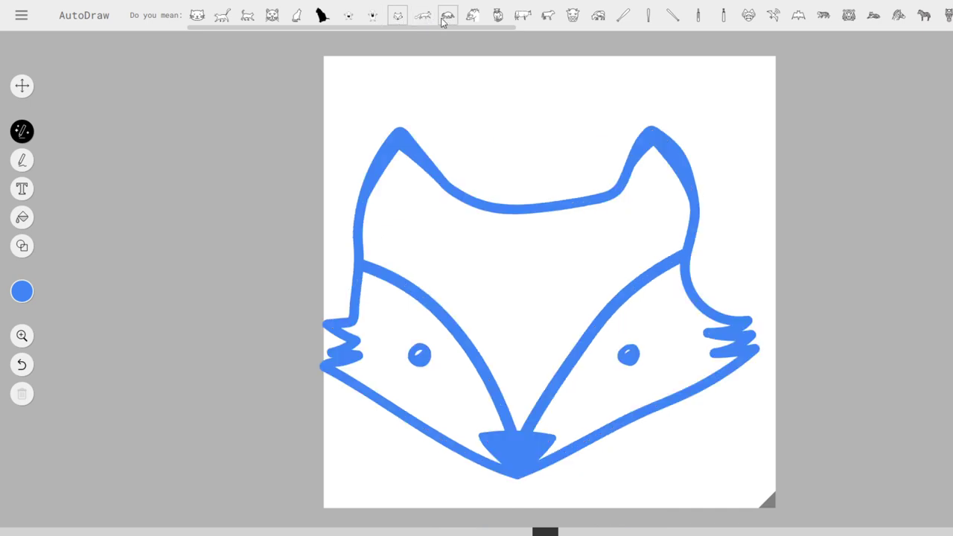
click(423, 18)
click(447, 20)
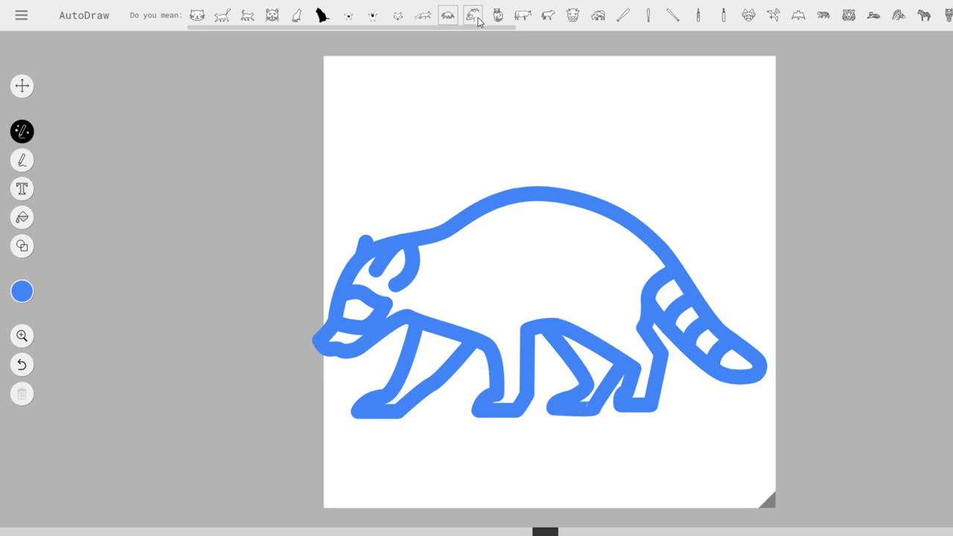
click(477, 19)
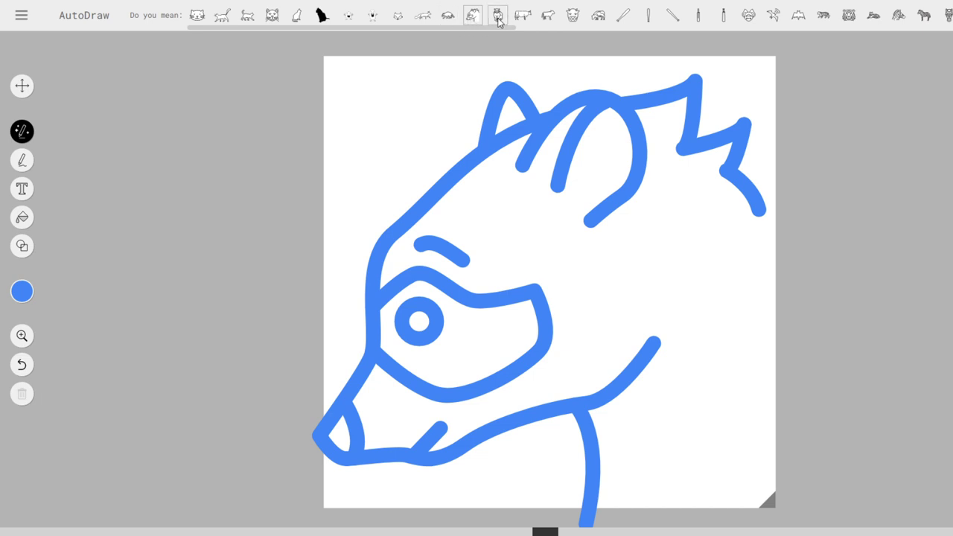
click(498, 18)
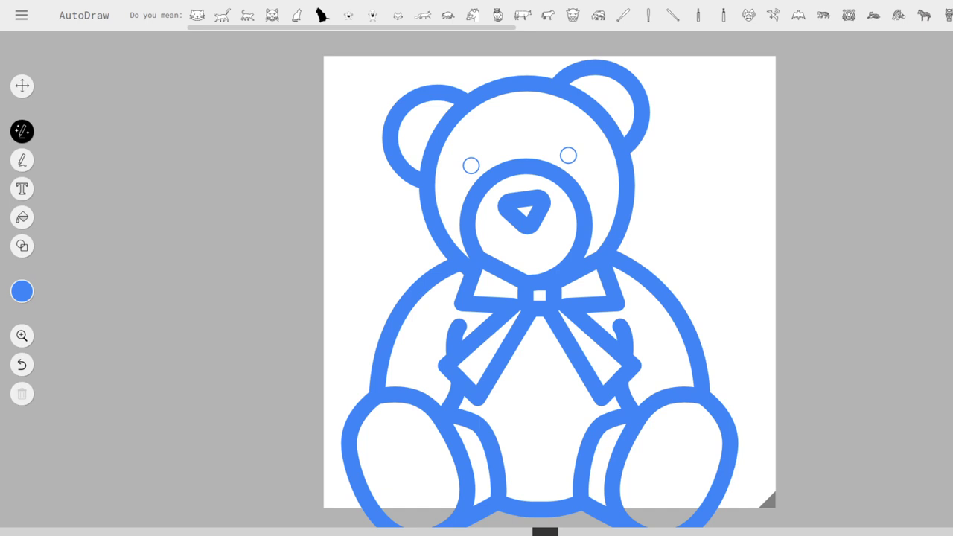
key(ctrl+z)
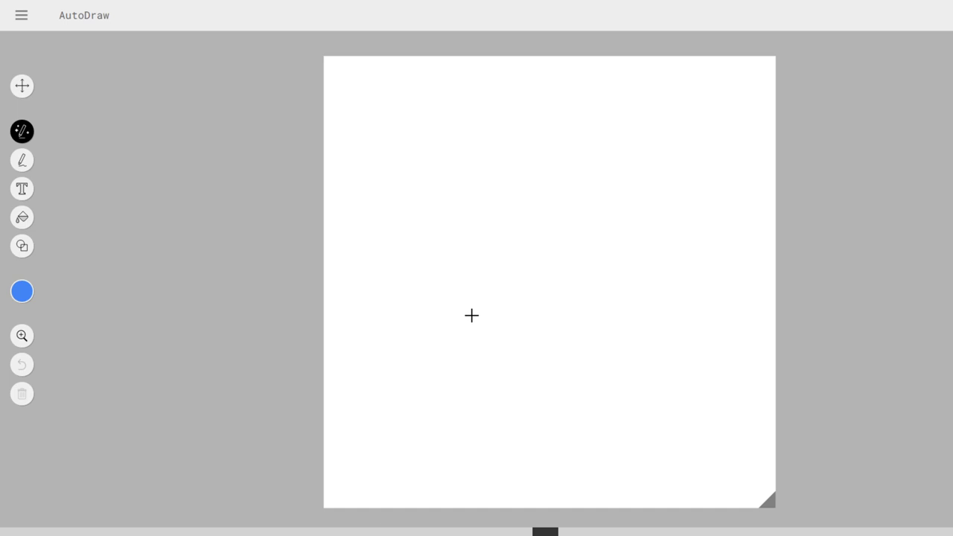
Draw a new wide head outline in the canvas's upper half with two pointed ears and inner-ear lines.
mouse_move(526, 170)
mouse_down()
mouse_move(469, 197)
mouse_move(431, 243)
mouse_move(436, 278)
mouse_move(461, 298)
mouse_move(602, 314)
mouse_move(652, 277)
mouse_move(661, 232)
mouse_move(601, 180)
mouse_move(521, 169)
mouse_move(426, 88)
mouse_move(440, 233)
mouse_up()
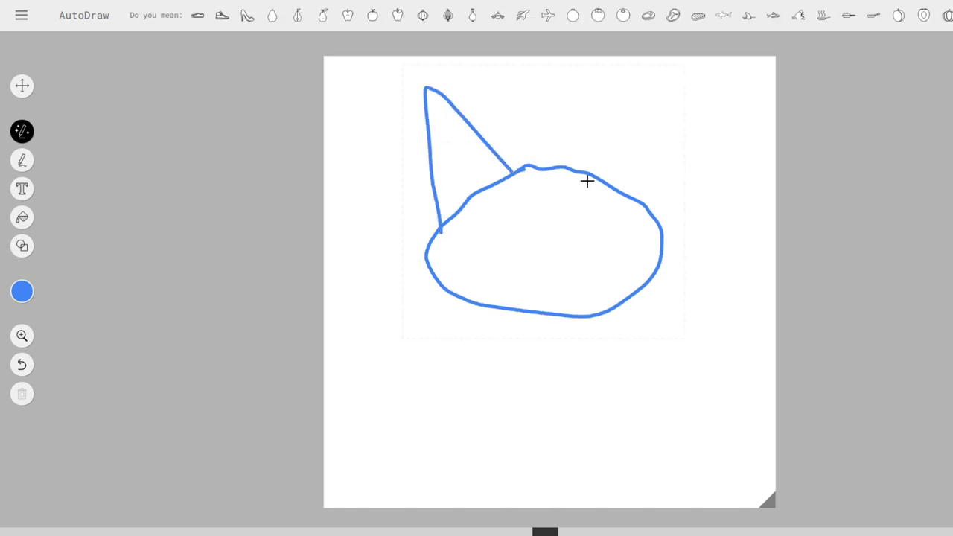
mouse_move(591, 173)
mouse_down()
mouse_move(634, 94)
mouse_move(660, 111)
mouse_move(663, 224)
mouse_up()
drag(643, 102, 606, 187)
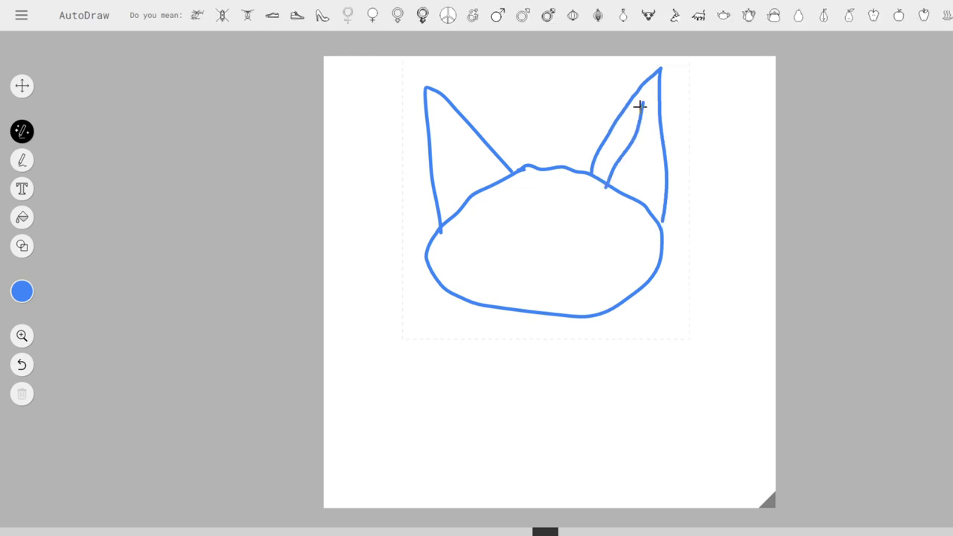
drag(646, 102, 651, 215)
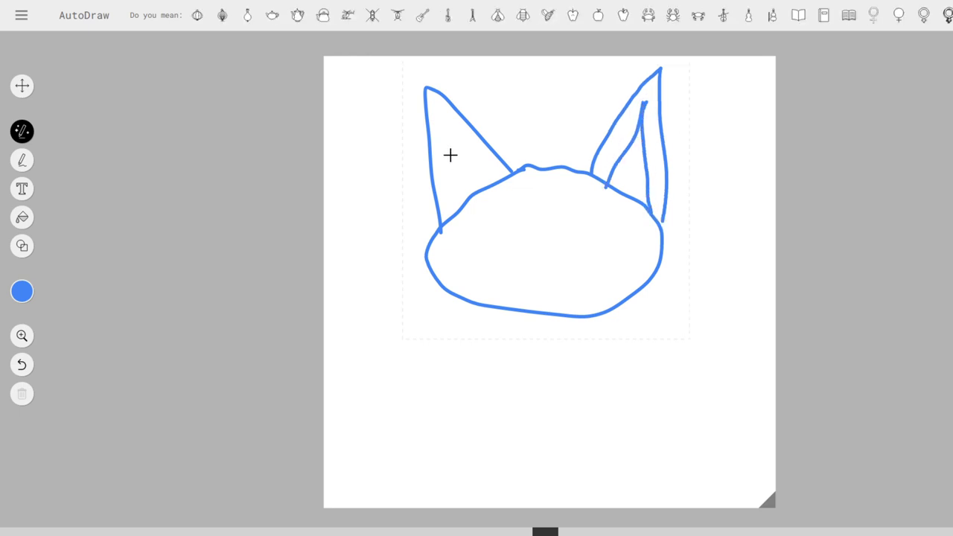
drag(445, 121, 492, 185)
drag(446, 122, 452, 208)
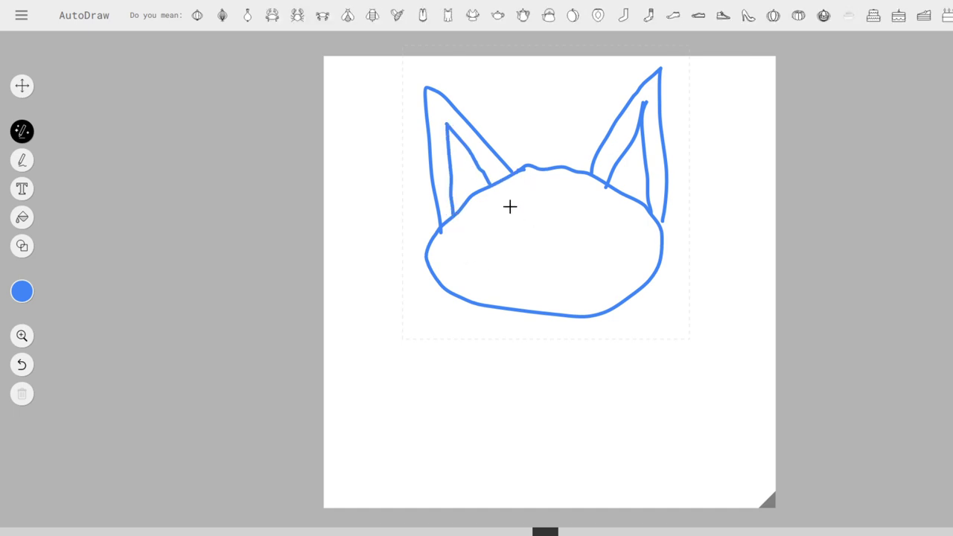
Draw a wide rectangular face opening across the head with three short stripes above it on the forehead.
mouse_move(478, 227)
mouse_down()
mouse_move(620, 228)
mouse_move(636, 234)
mouse_move(645, 289)
mouse_up()
mouse_move(476, 224)
mouse_down()
mouse_move(482, 290)
mouse_move(457, 299)
mouse_up()
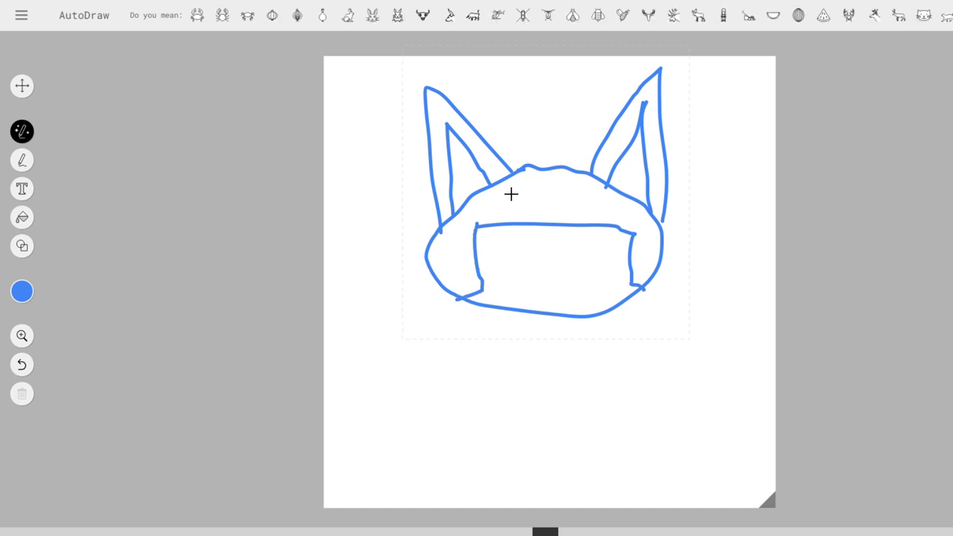
drag(512, 179, 531, 221)
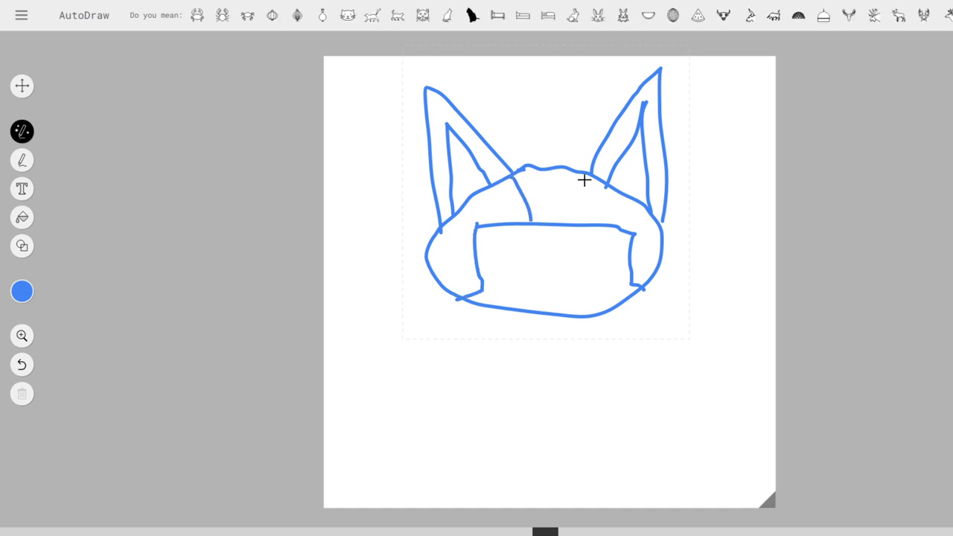
drag(582, 174, 573, 222)
drag(550, 188, 549, 219)
drag(483, 281, 641, 279)
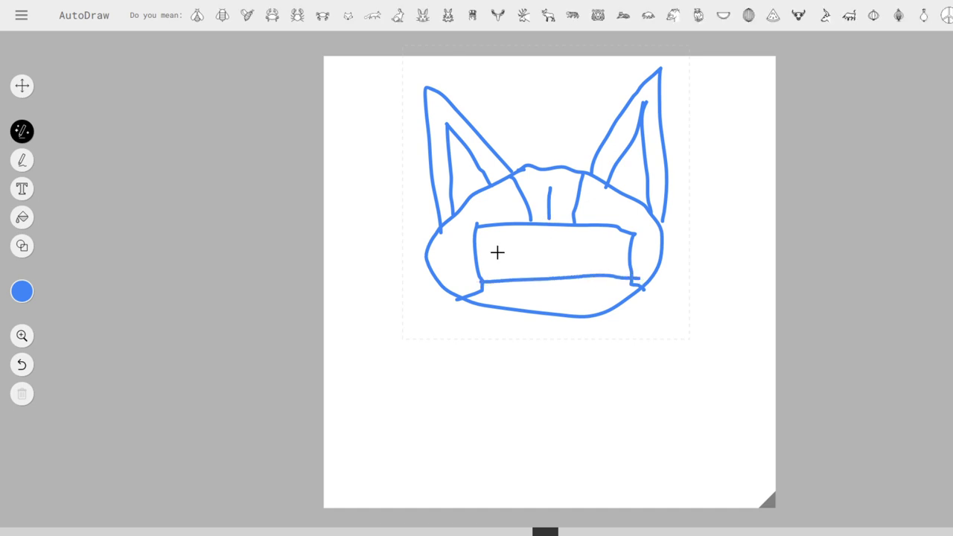
Draw two filled eyes with curved lids in the face opening, a line at the left cheek and a wavy mouth below.
mouse_move(487, 257)
mouse_down()
mouse_move(536, 260)
mouse_move(517, 270)
mouse_move(520, 251)
mouse_move(532, 255)
mouse_move(520, 262)
mouse_move(605, 259)
mouse_up()
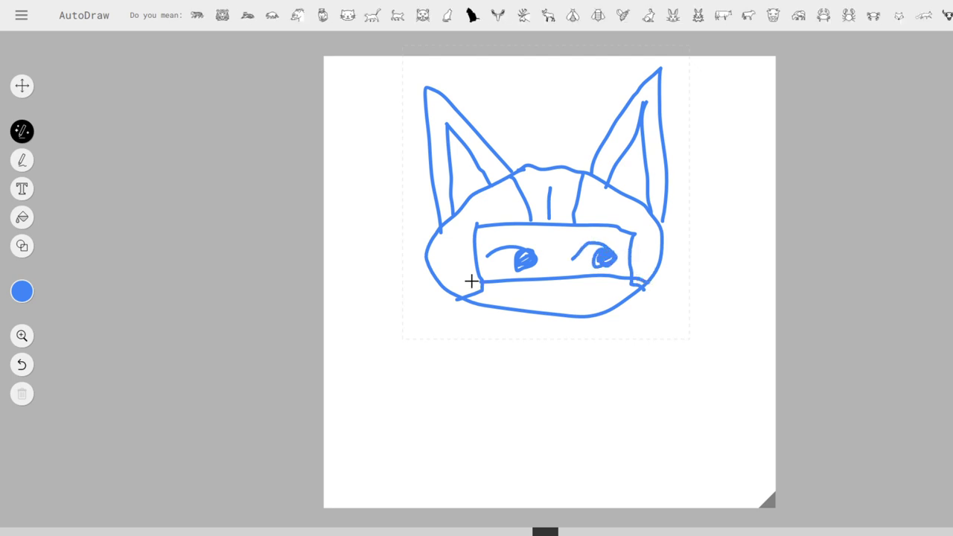
drag(488, 283, 451, 297)
mouse_move(526, 293)
mouse_down()
mouse_move(556, 289)
mouse_move(600, 291)
mouse_up()
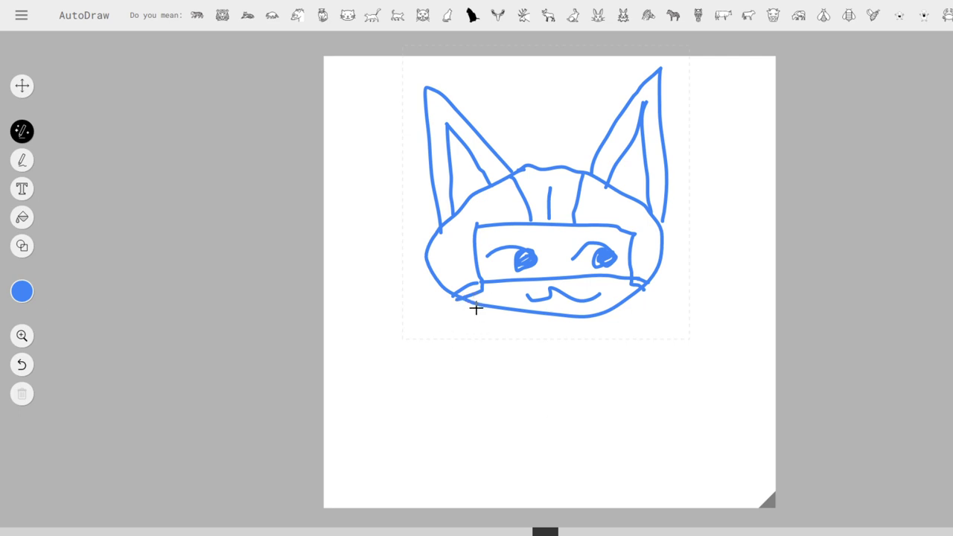
Draw a short-sleeved T-shirt below the head with a collar and a large number 1 on its front.
mouse_move(523, 314)
mouse_down()
mouse_move(559, 318)
mouse_move(504, 309)
mouse_move(415, 384)
mouse_move(462, 400)
mouse_move(507, 365)
mouse_up()
mouse_move(589, 318)
mouse_down()
mouse_move(649, 354)
mouse_move(618, 398)
mouse_move(570, 371)
mouse_move(581, 363)
mouse_move(599, 440)
mouse_move(485, 450)
mouse_move(483, 381)
mouse_up()
drag(541, 356, 542, 423)
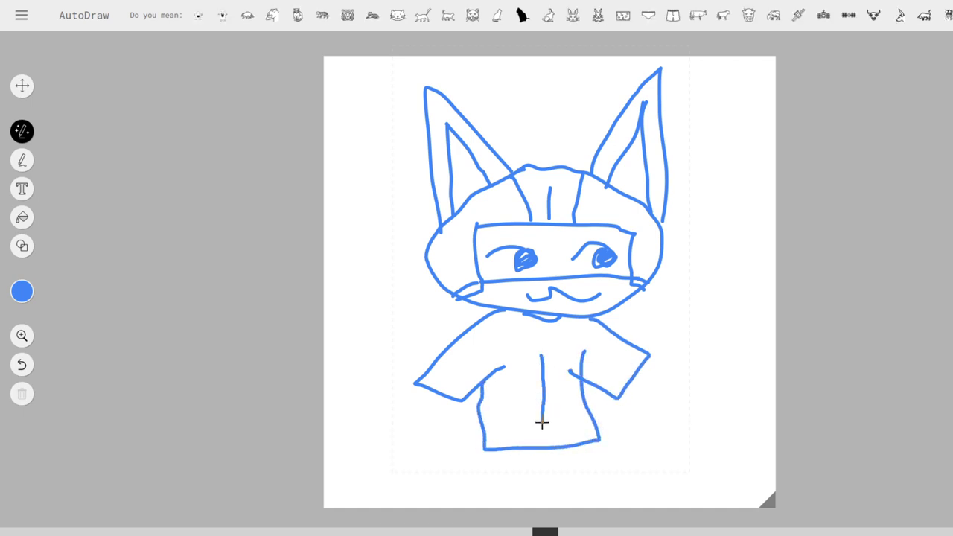
drag(541, 356, 523, 379)
drag(533, 422, 561, 418)
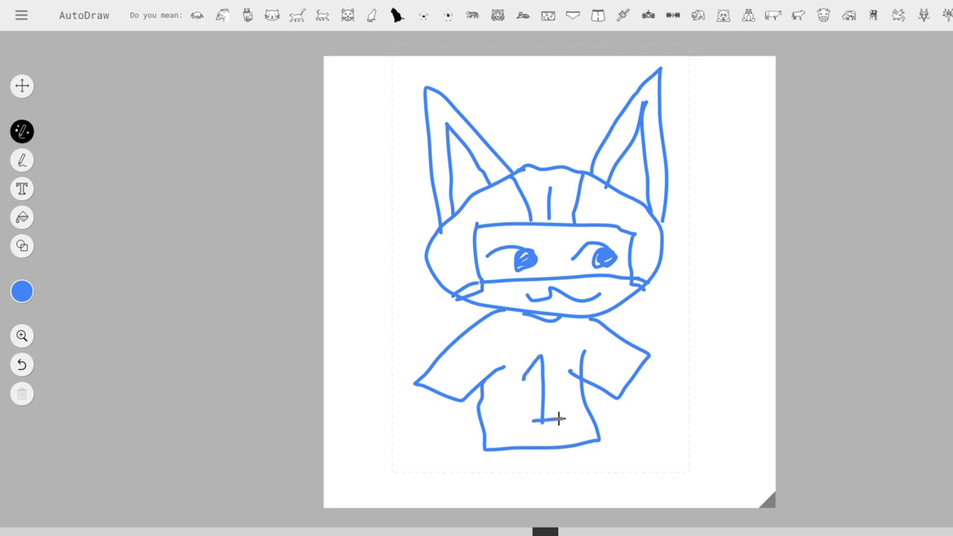
Draw two short arms extending from the T-shirt's sleeves and two rounded legs below its hem.
mouse_move(432, 389)
mouse_down()
mouse_move(406, 436)
mouse_move(452, 402)
mouse_up()
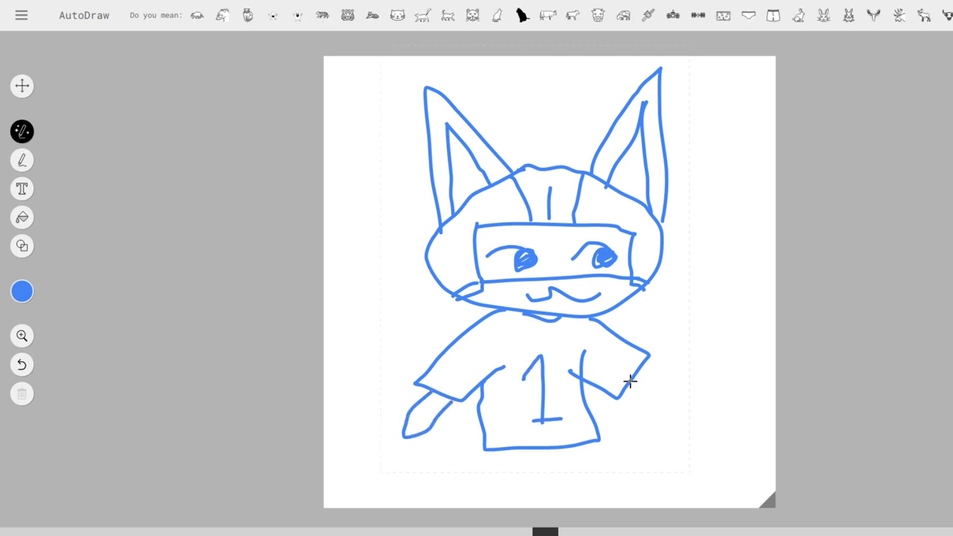
mouse_move(641, 370)
mouse_down()
mouse_move(663, 408)
mouse_move(630, 386)
mouse_up()
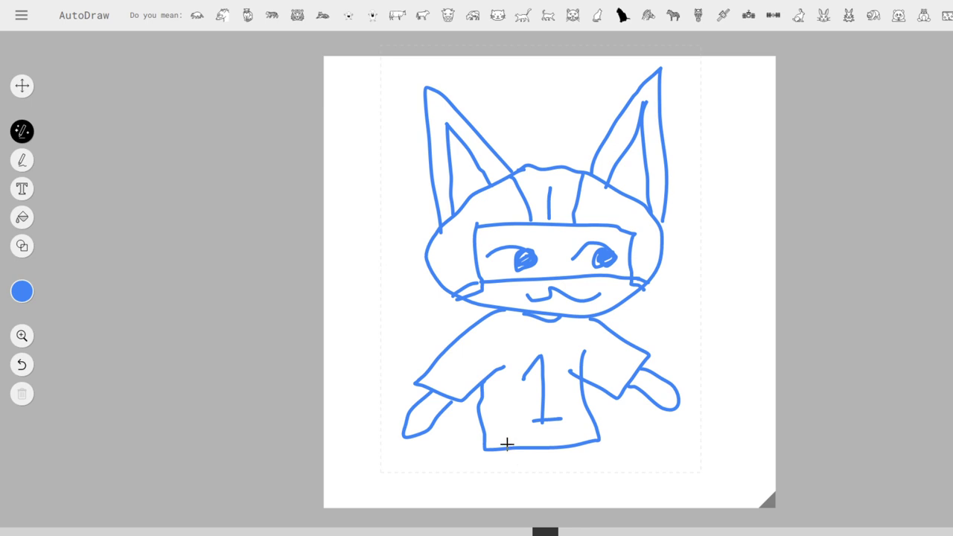
mouse_move(499, 450)
mouse_down()
mouse_move(485, 496)
mouse_move(528, 470)
mouse_up()
mouse_move(579, 445)
mouse_down()
mouse_move(610, 473)
mouse_move(611, 492)
mouse_move(576, 487)
mouse_move(521, 475)
mouse_up()
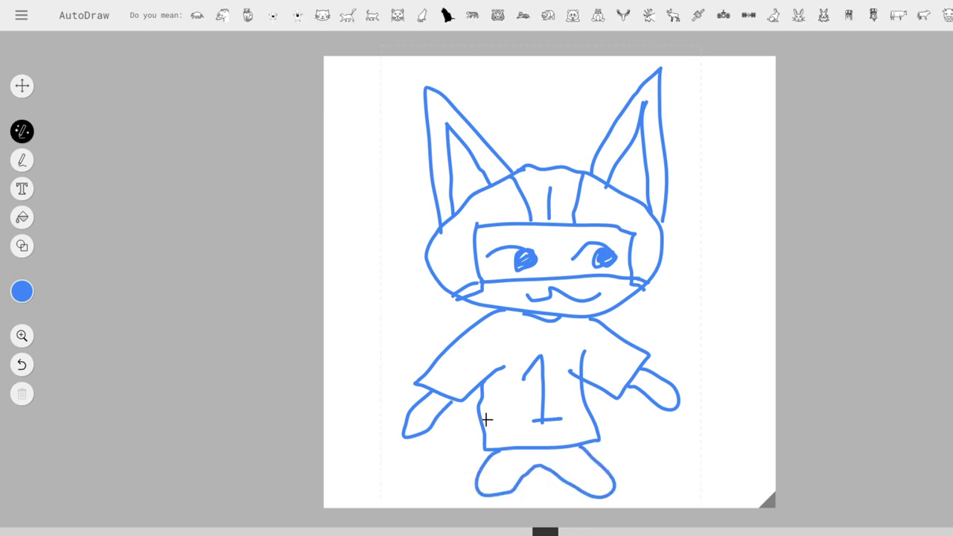
Draw a curved, pointed tail behind the T-shirt and try the suggested cat drawings in place of the sketch.
mouse_move(484, 421)
mouse_down()
mouse_move(381, 368)
mouse_move(365, 371)
mouse_move(377, 402)
mouse_move(485, 441)
mouse_up()
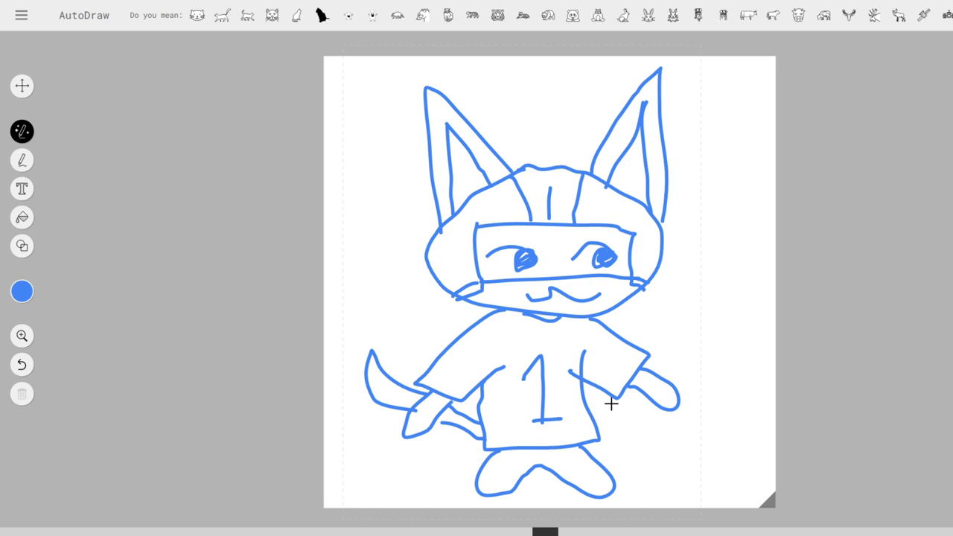
click(198, 16)
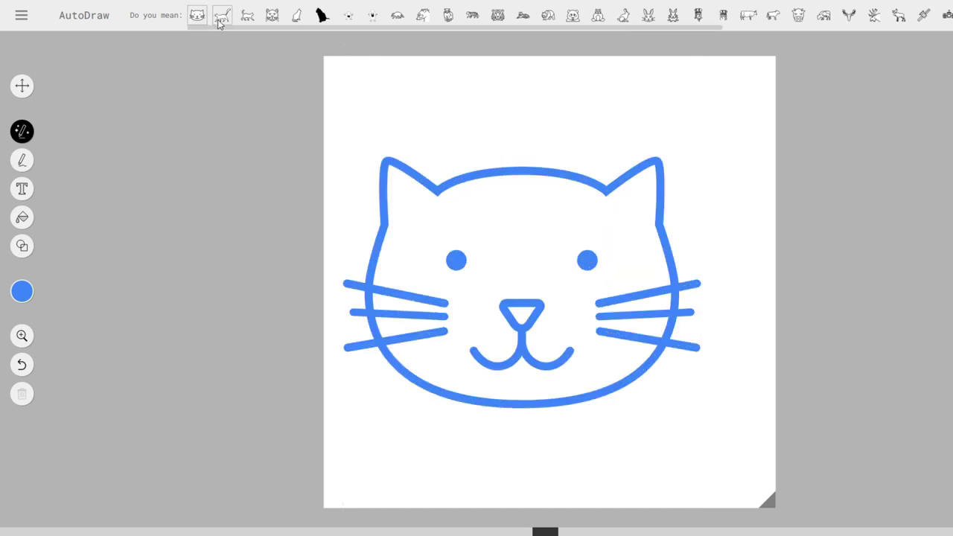
click(222, 21)
click(245, 18)
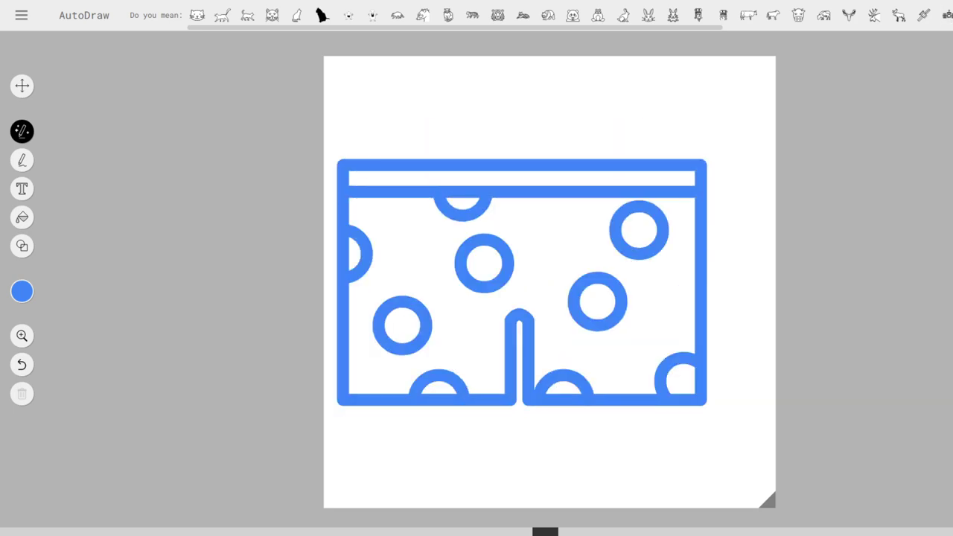
key(ctrl+z)
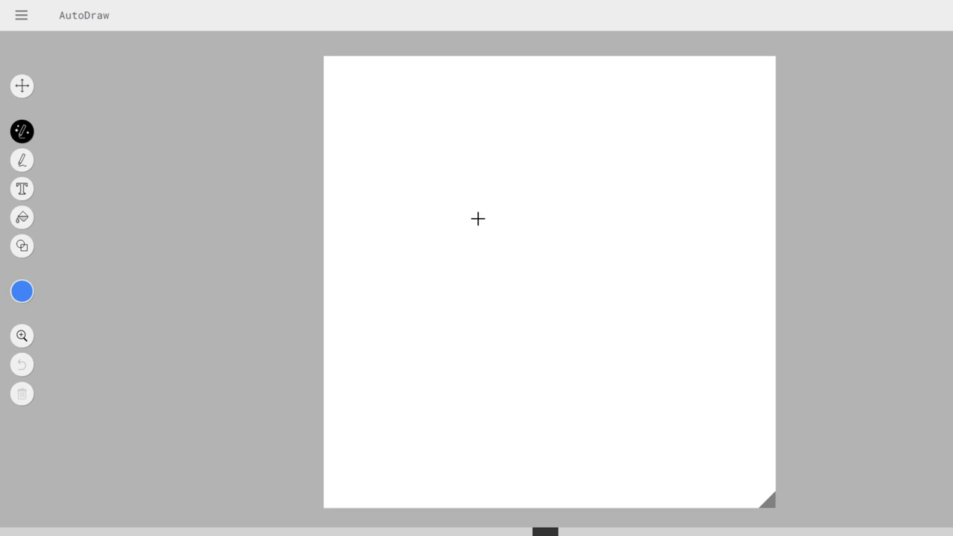
Draw a rounded head with spiky fur on top and two long pointed ears with inner ear lines.
mouse_move(484, 183)
mouse_down()
mouse_move(474, 233)
mouse_move(468, 169)
mouse_move(499, 170)
mouse_move(497, 155)
mouse_move(538, 173)
mouse_move(543, 152)
mouse_move(567, 183)
mouse_move(594, 184)
mouse_move(586, 187)
mouse_move(596, 222)
mouse_move(565, 247)
mouse_move(517, 251)
mouse_move(474, 236)
mouse_up()
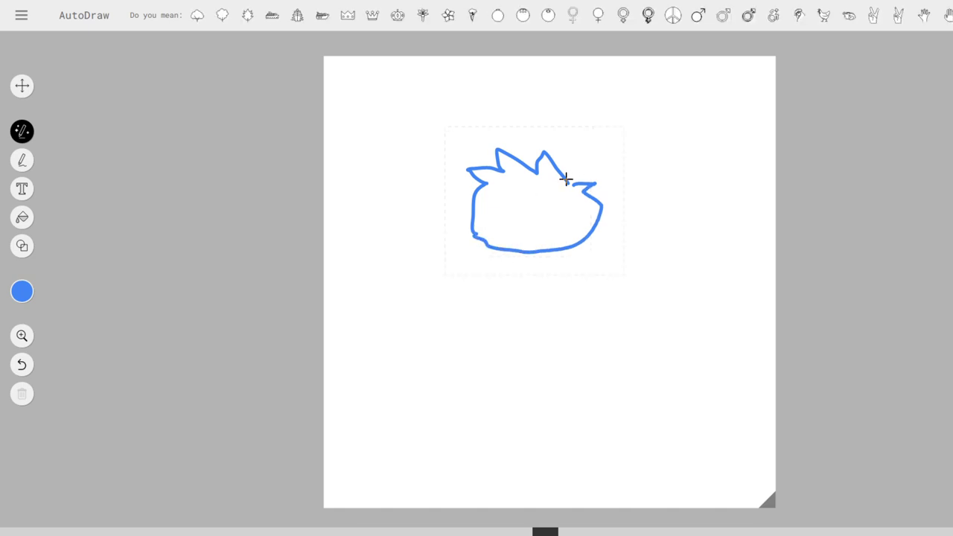
mouse_move(568, 180)
mouse_down()
mouse_move(655, 119)
mouse_move(691, 109)
mouse_move(668, 161)
mouse_move(589, 200)
mouse_move(599, 179)
mouse_move(582, 183)
mouse_move(666, 138)
mouse_move(592, 196)
mouse_up()
mouse_move(496, 158)
mouse_down()
mouse_move(448, 90)
mouse_move(420, 75)
mouse_move(472, 196)
mouse_up()
drag(453, 110, 496, 167)
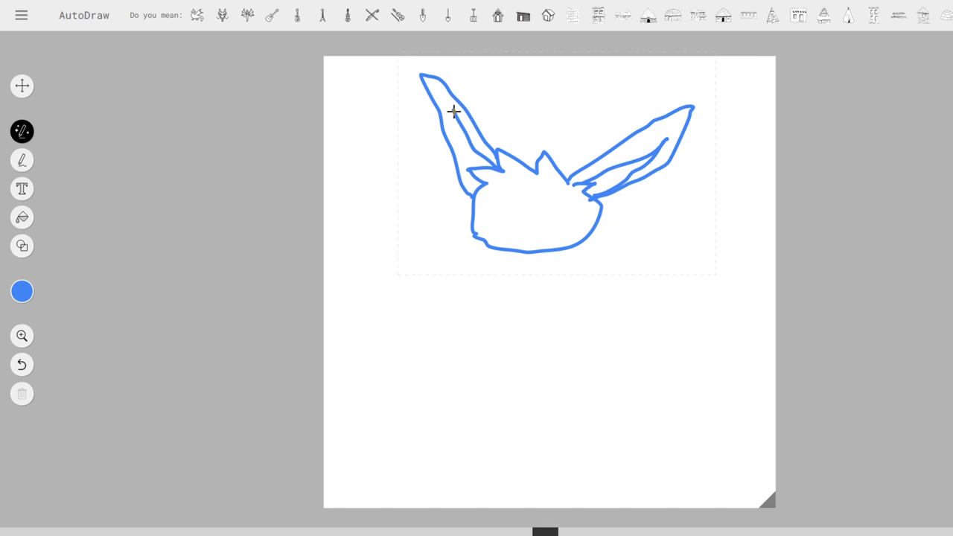
drag(459, 144, 469, 171)
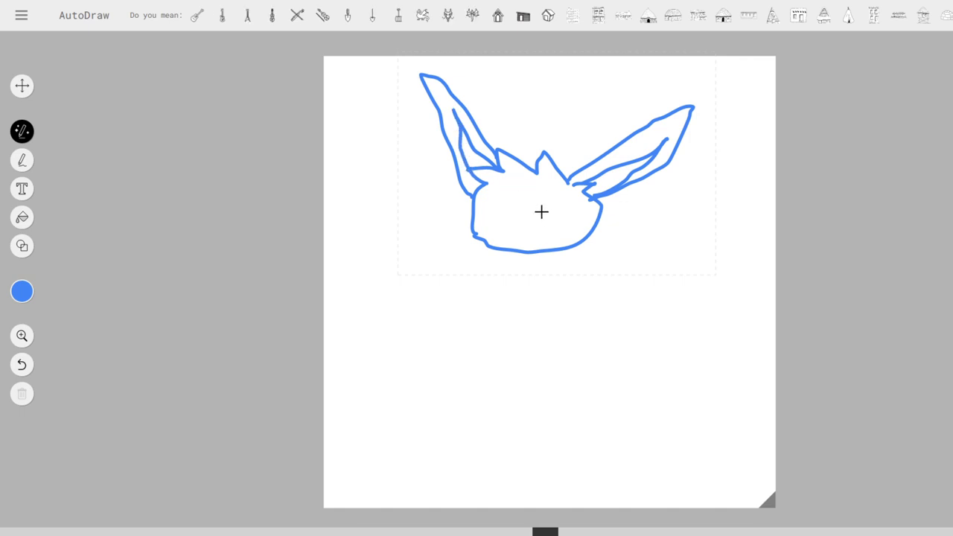
Draw two oval eyes, a small nose and a wavy mouth on the face, with a jagged fur collar below the head.
mouse_move(537, 219)
mouse_down()
mouse_move(548, 198)
mouse_move(543, 220)
mouse_move(493, 204)
mouse_move(501, 193)
mouse_move(494, 216)
mouse_up()
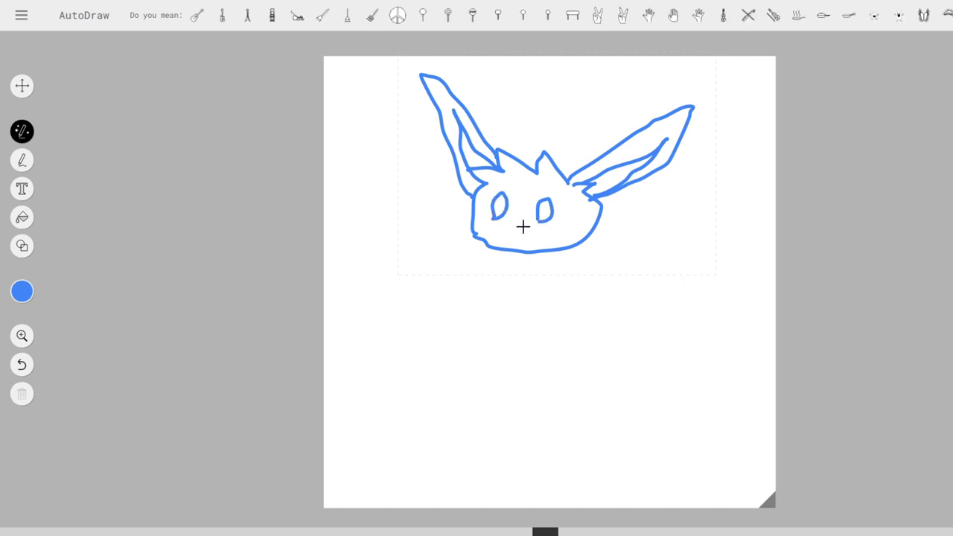
mouse_move(513, 224)
mouse_down()
mouse_move(501, 237)
mouse_move(538, 234)
mouse_up()
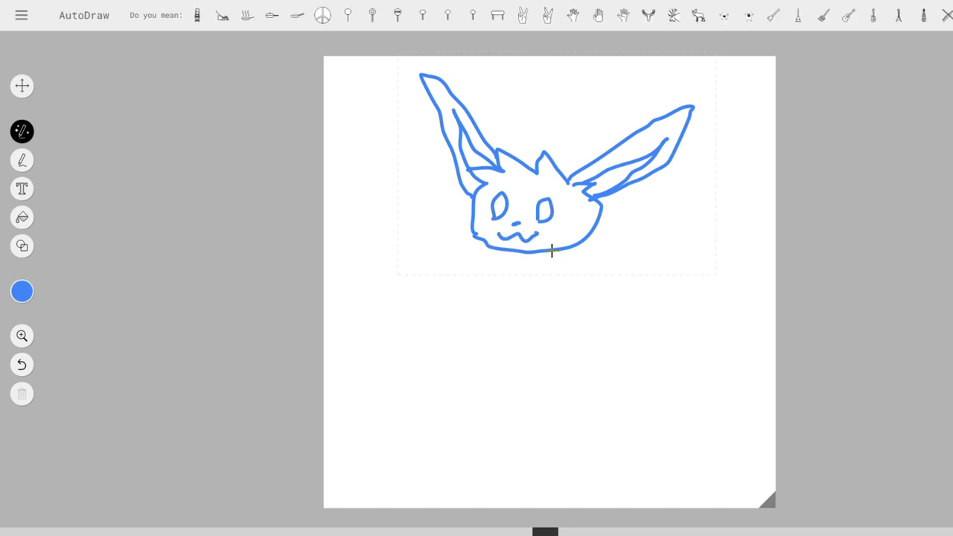
mouse_move(463, 233)
mouse_down()
mouse_move(438, 269)
mouse_move(458, 267)
mouse_move(459, 293)
mouse_move(480, 277)
mouse_move(525, 304)
mouse_move(535, 284)
mouse_move(578, 307)
mouse_up()
mouse_move(581, 249)
mouse_down()
mouse_move(604, 283)
mouse_move(579, 283)
mouse_move(578, 308)
mouse_up()
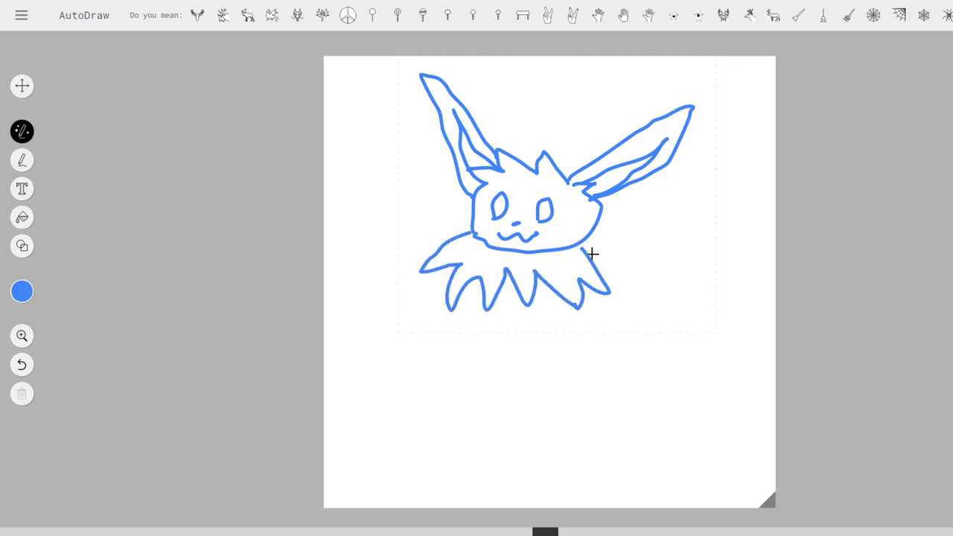
Draw a seated body with front and hind legs below the collar, and a large bushy tail with a zigzag tip marking.
mouse_move(583, 246)
mouse_down()
mouse_move(634, 281)
mouse_move(657, 333)
mouse_move(650, 366)
mouse_up()
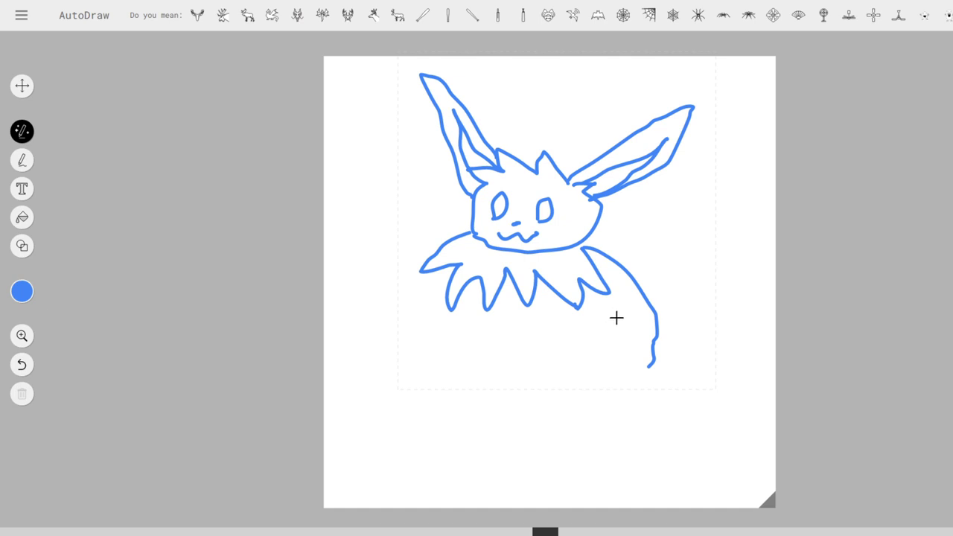
mouse_move(618, 318)
mouse_down()
mouse_move(593, 366)
mouse_move(570, 383)
mouse_move(584, 405)
mouse_move(622, 395)
mouse_move(654, 364)
mouse_up()
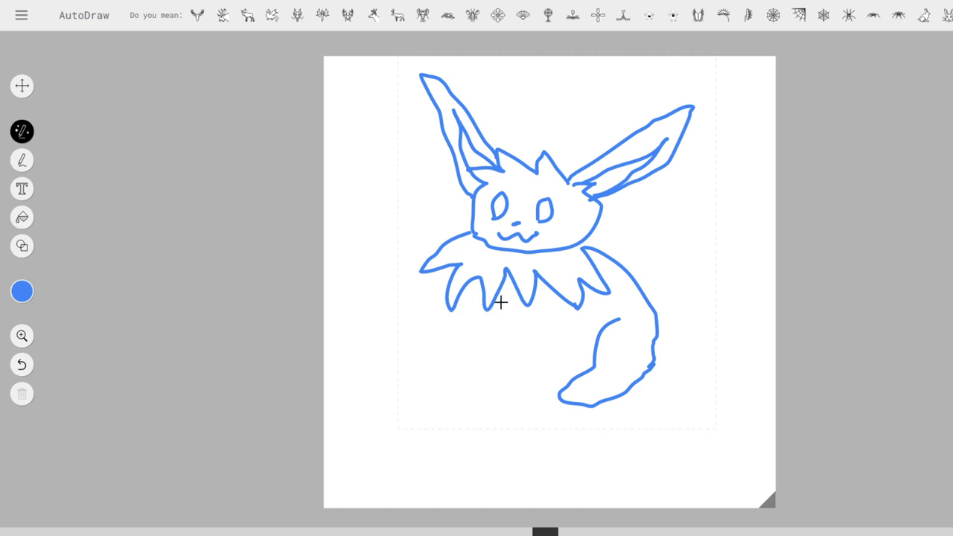
mouse_move(477, 295)
mouse_down()
mouse_move(463, 350)
mouse_move(500, 336)
mouse_up()
mouse_move(544, 314)
mouse_down()
mouse_move(545, 351)
mouse_move(556, 339)
mouse_move(554, 315)
mouse_up()
mouse_move(494, 348)
mouse_down()
mouse_move(495, 392)
mouse_move(464, 409)
mouse_move(492, 416)
mouse_move(568, 402)
mouse_up()
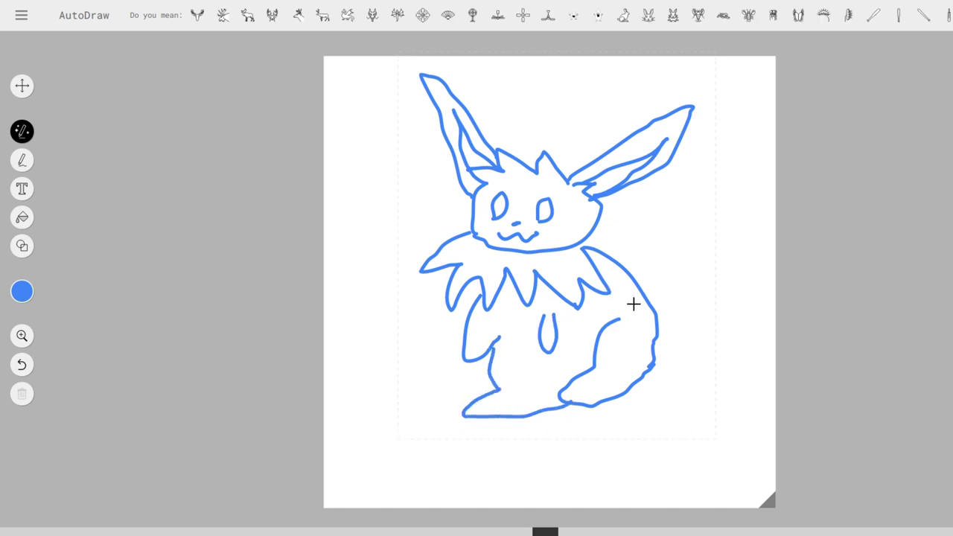
mouse_move(641, 277)
mouse_down()
mouse_move(710, 202)
mouse_move(736, 154)
mouse_move(755, 185)
mouse_move(775, 273)
mouse_move(762, 316)
mouse_move(712, 351)
mouse_move(660, 359)
mouse_up()
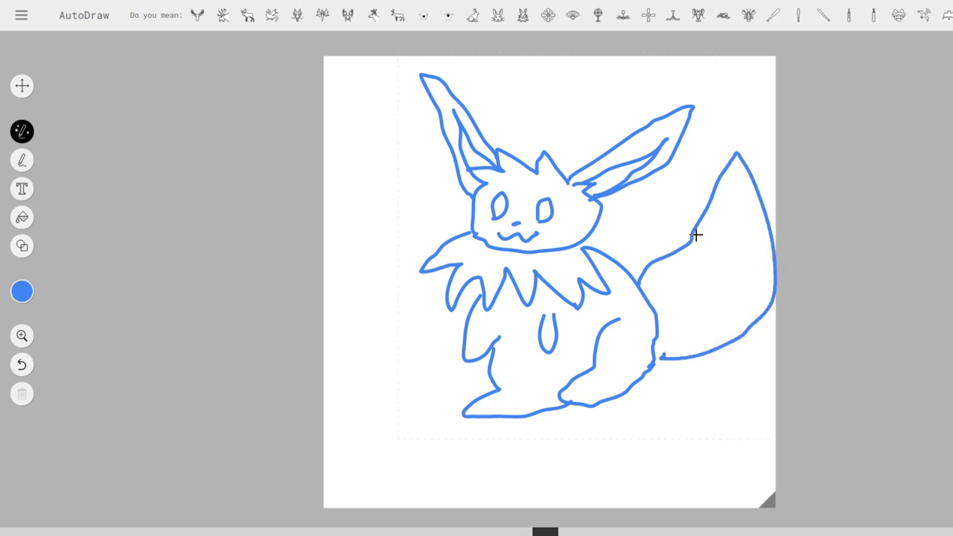
mouse_move(693, 238)
mouse_down()
mouse_move(719, 227)
mouse_move(744, 240)
mouse_move(772, 280)
mouse_up()
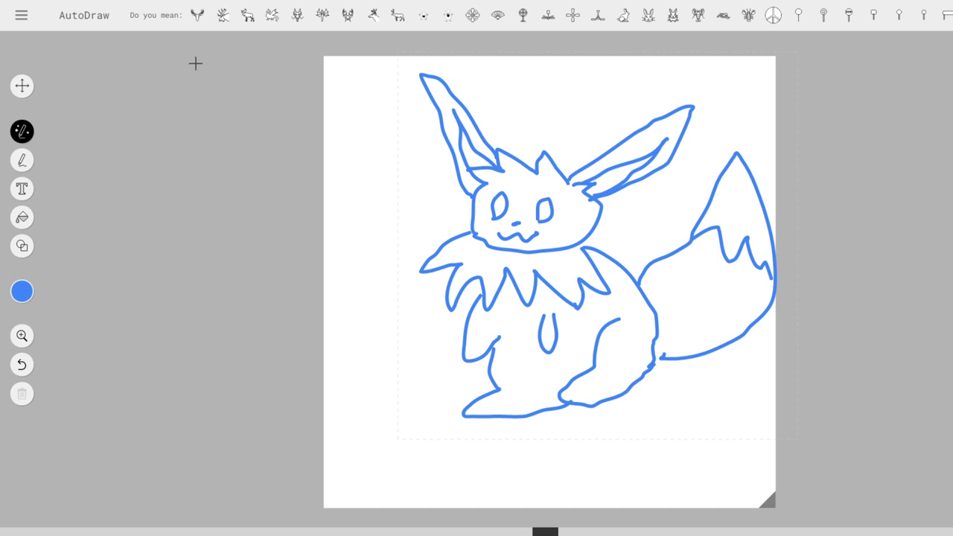
Try the suggested moose, dragon and deer drawings one after another in place of the sketch, ending with the standing deer.
click(196, 17)
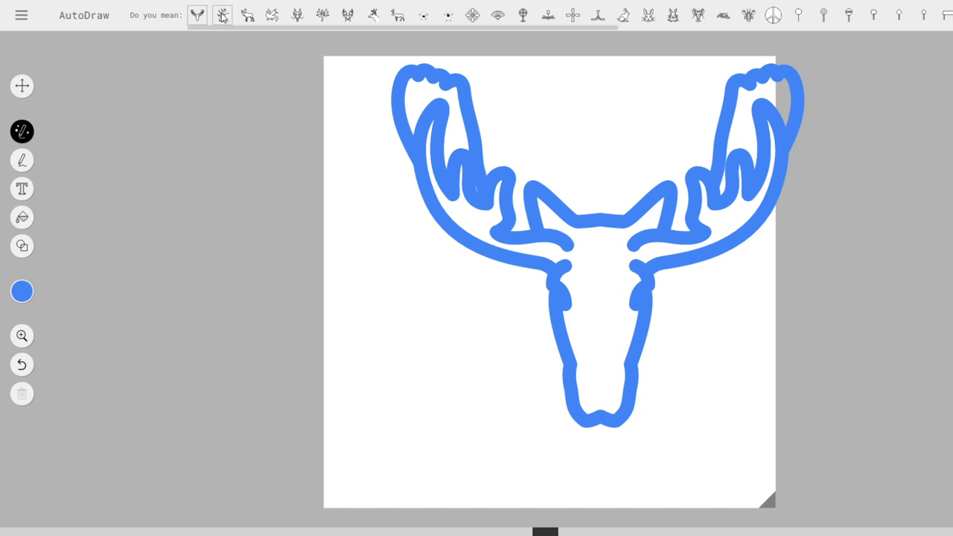
click(222, 16)
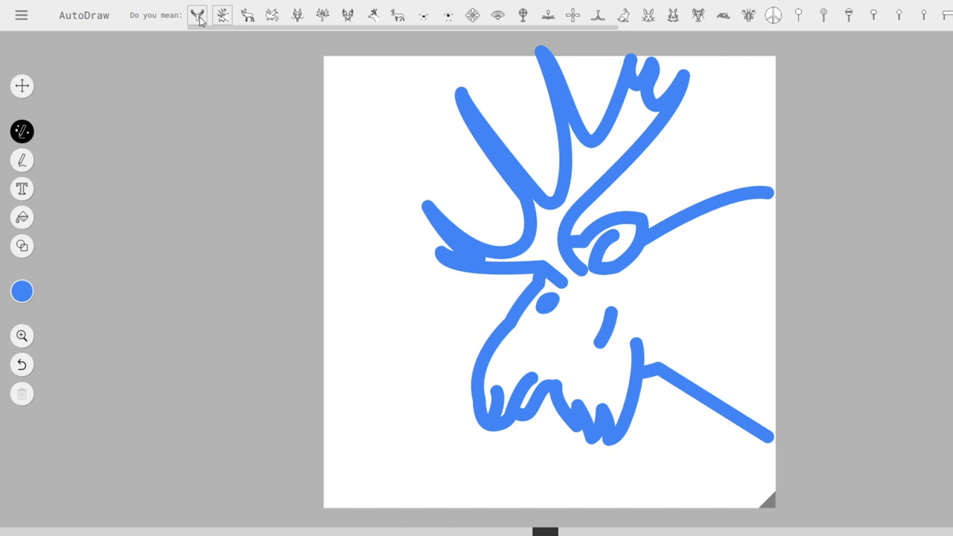
click(243, 25)
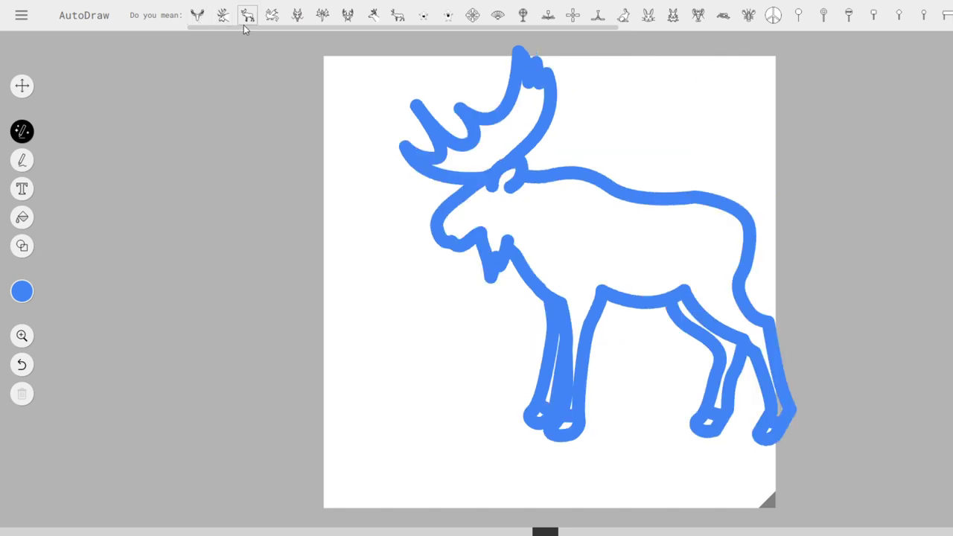
click(299, 18)
click(325, 21)
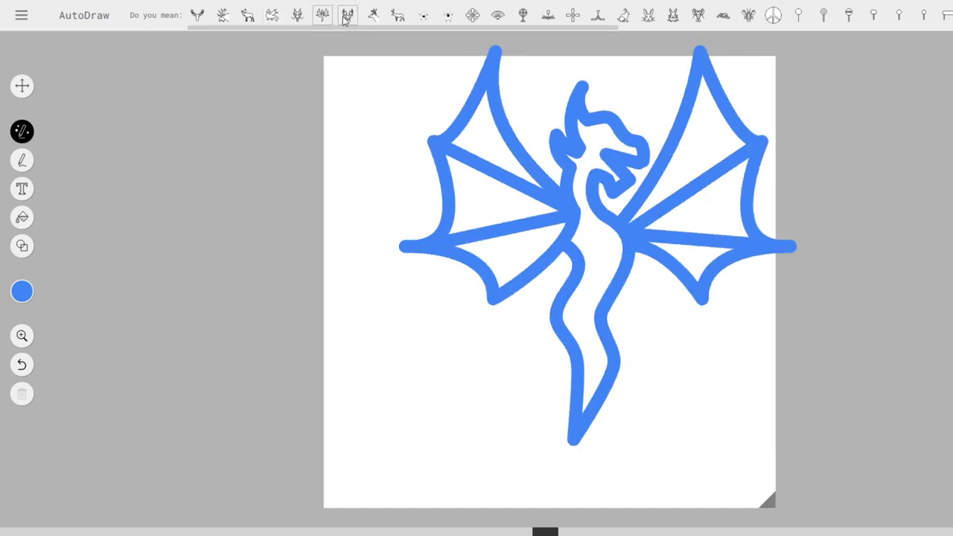
click(348, 19)
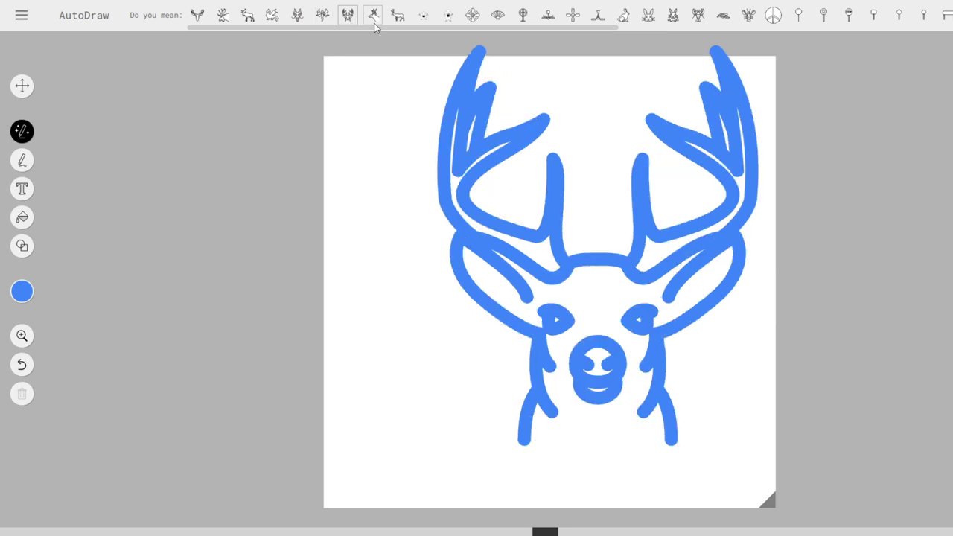
click(374, 20)
click(401, 25)
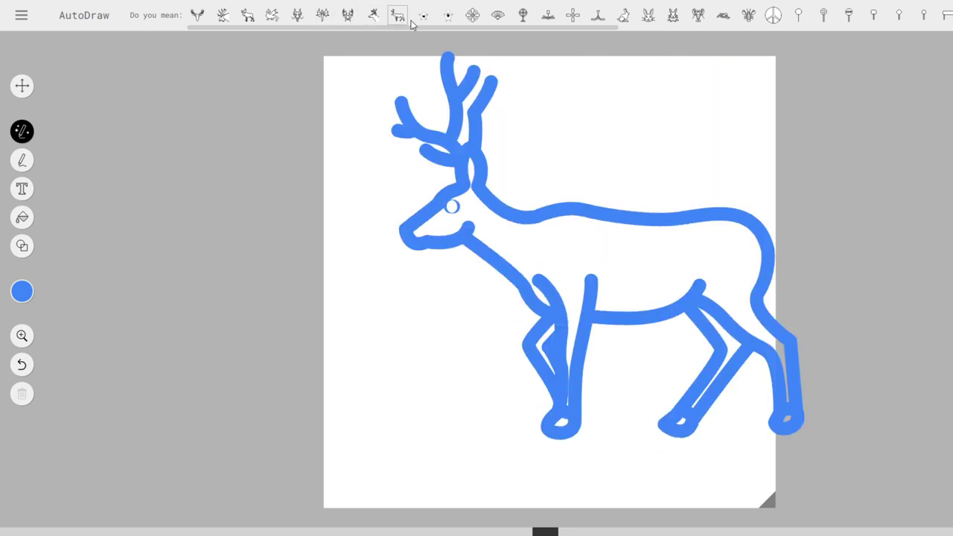
Try the suggested monster and fan drawings one after another, ending with the ceiling fan.
click(421, 21)
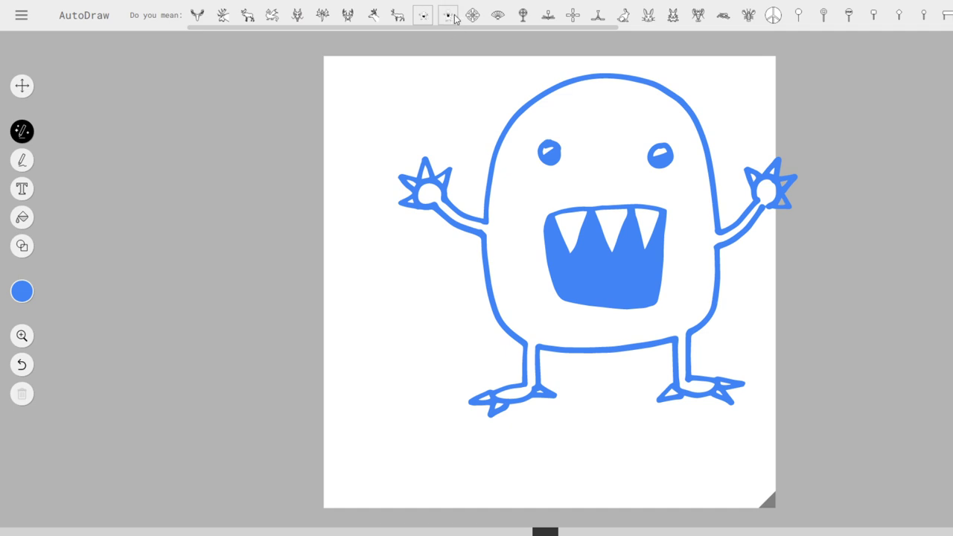
click(455, 18)
click(467, 22)
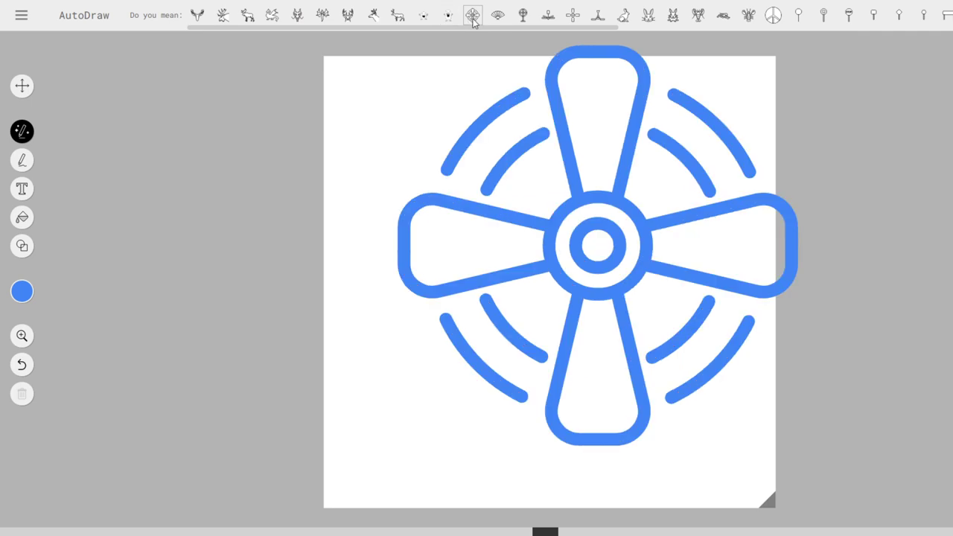
click(498, 16)
click(522, 16)
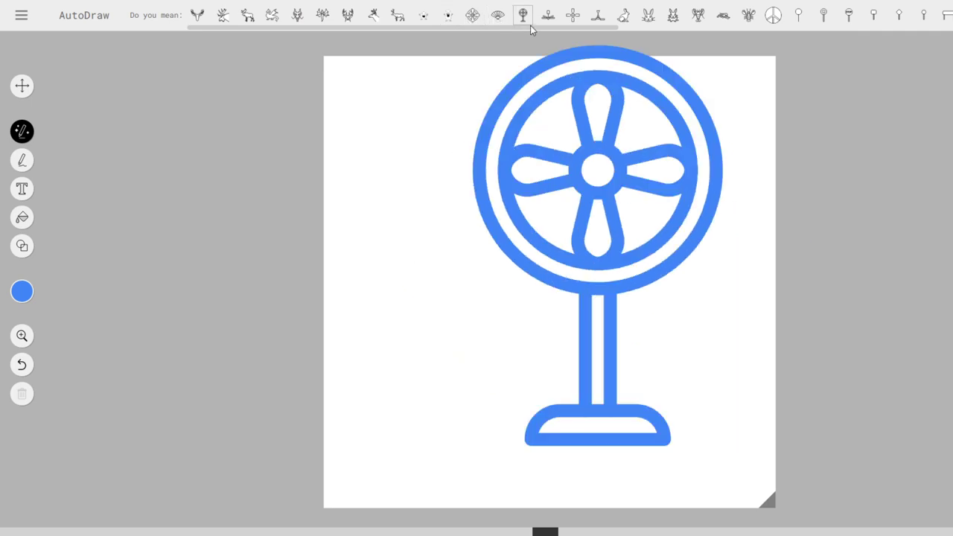
click(549, 16)
click(572, 18)
click(598, 16)
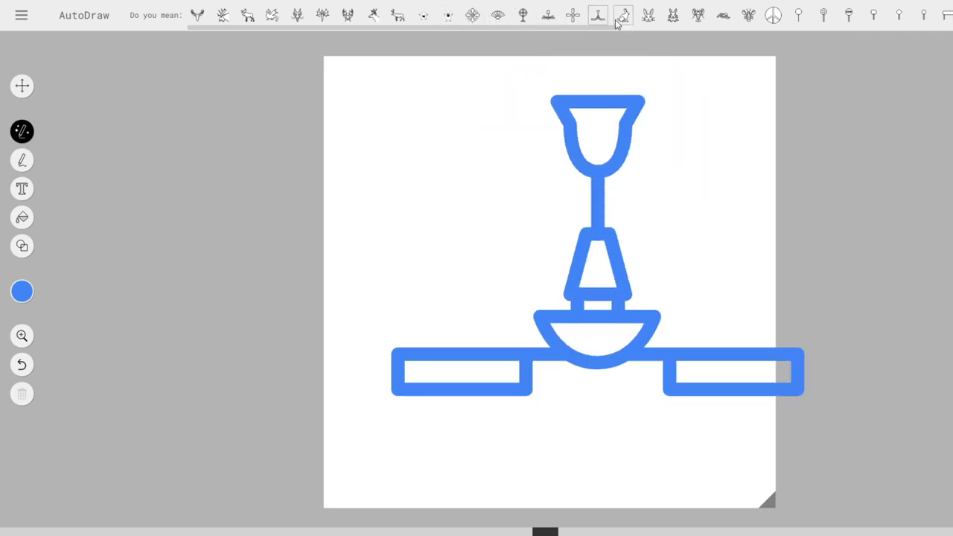
Try the suggested sitting rabbit, front-facing rabbit and lobster drawings, plus the two suggestions following the lobster.
click(625, 18)
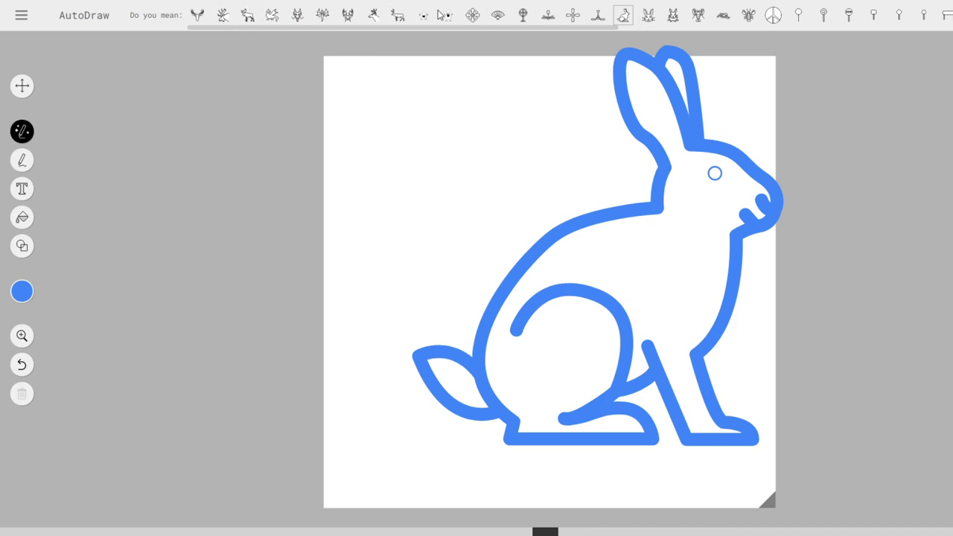
click(671, 18)
click(671, 18)
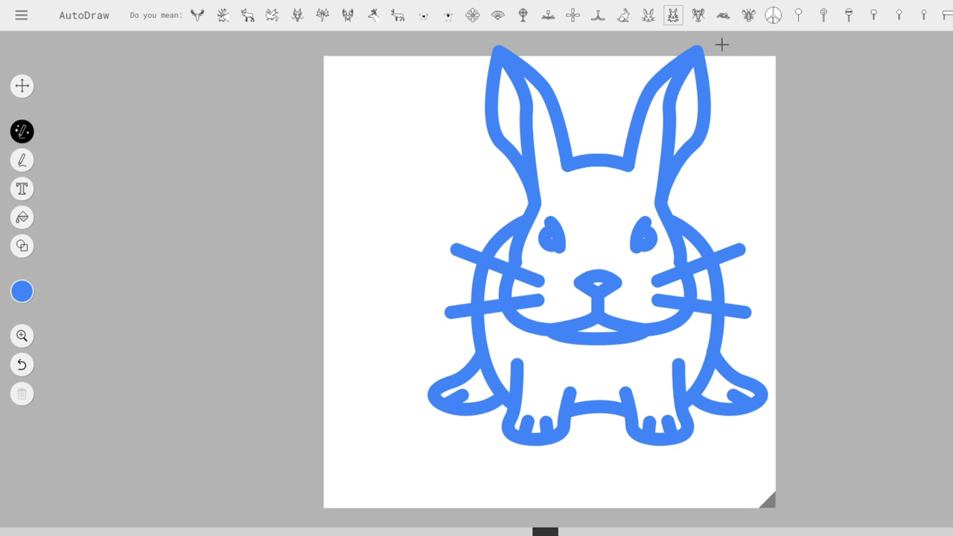
click(700, 18)
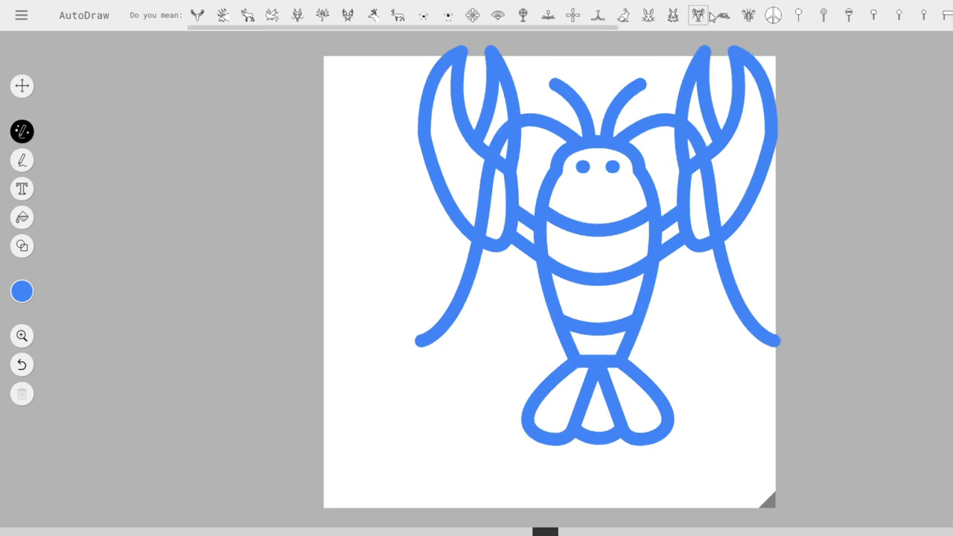
click(721, 18)
click(749, 14)
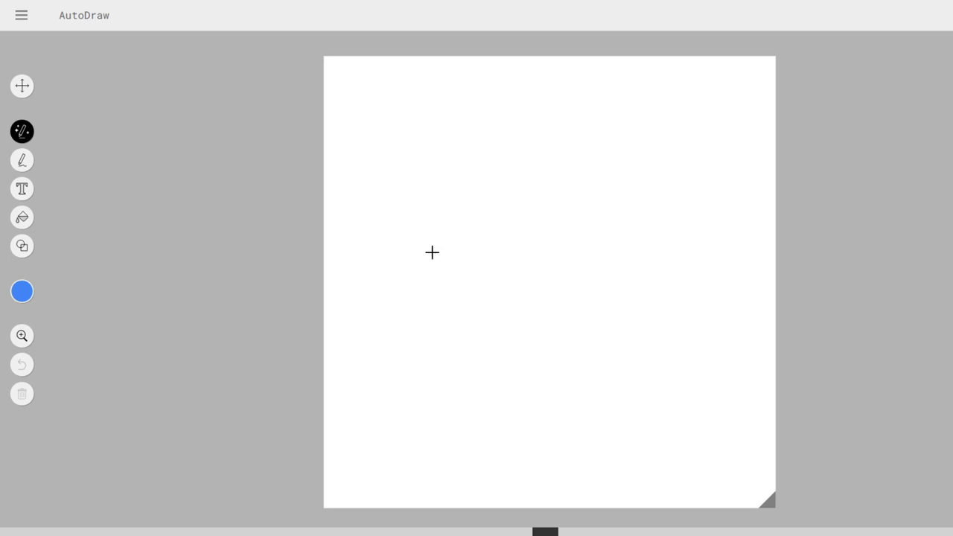
Draw a bicycle's handlebar with a short grip, a long horizontal frame bar and a small box-shaped seat on the blank canvas.
drag(430, 251, 420, 302)
drag(430, 250, 492, 255)
drag(428, 249, 423, 211)
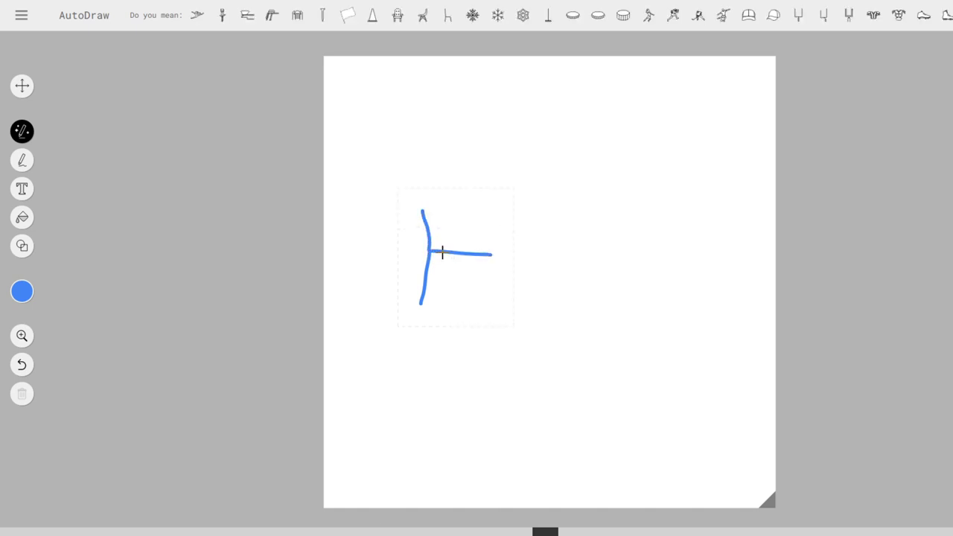
drag(428, 303, 551, 289)
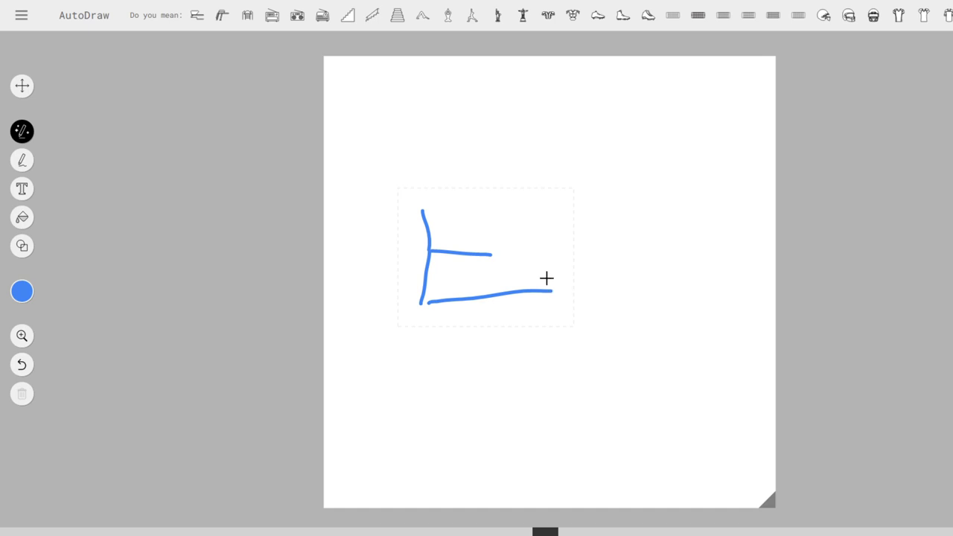
mouse_move(551, 284)
mouse_down()
mouse_move(561, 306)
mouse_move(554, 286)
mouse_move(591, 270)
mouse_move(562, 306)
mouse_up()
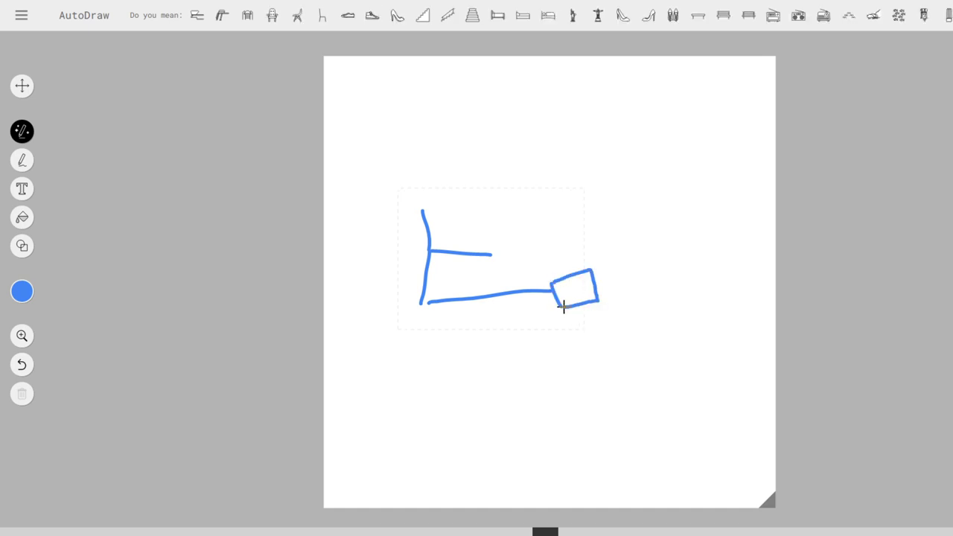
Draw a slanted fork below each end of the bicycle frame, each with a rounded wheel.
drag(427, 303, 407, 366)
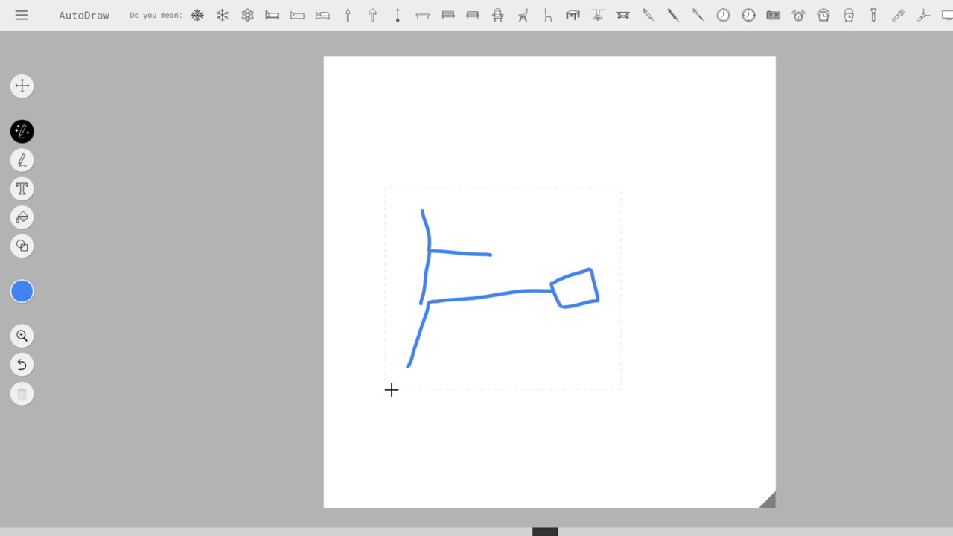
mouse_move(409, 399)
mouse_down()
mouse_move(406, 358)
mouse_move(477, 374)
mouse_move(437, 412)
mouse_move(404, 393)
mouse_up()
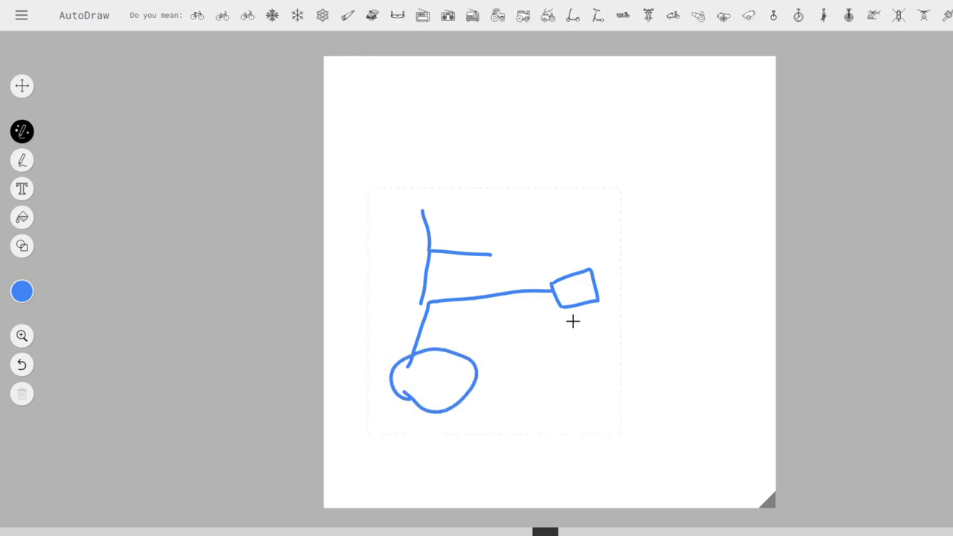
drag(578, 307, 625, 366)
mouse_move(620, 398)
mouse_down()
mouse_move(670, 352)
mouse_move(665, 400)
mouse_move(608, 393)
mouse_up()
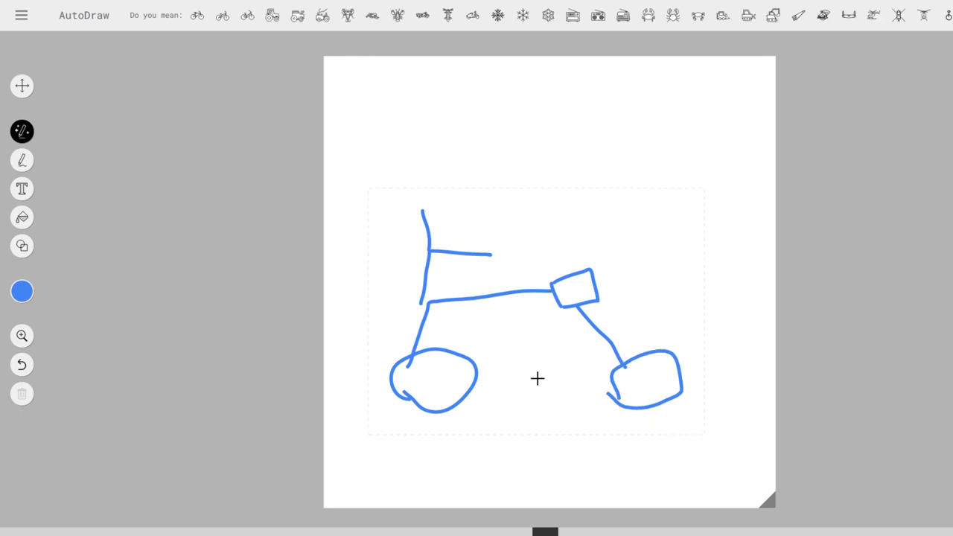
Add a flat oval between the bicycle's wheels, two slanted frame bars running down to it, and a small hub in each wheel.
mouse_move(541, 383)
mouse_down()
mouse_move(482, 376)
mouse_move(522, 353)
mouse_move(608, 371)
mouse_move(534, 385)
mouse_up()
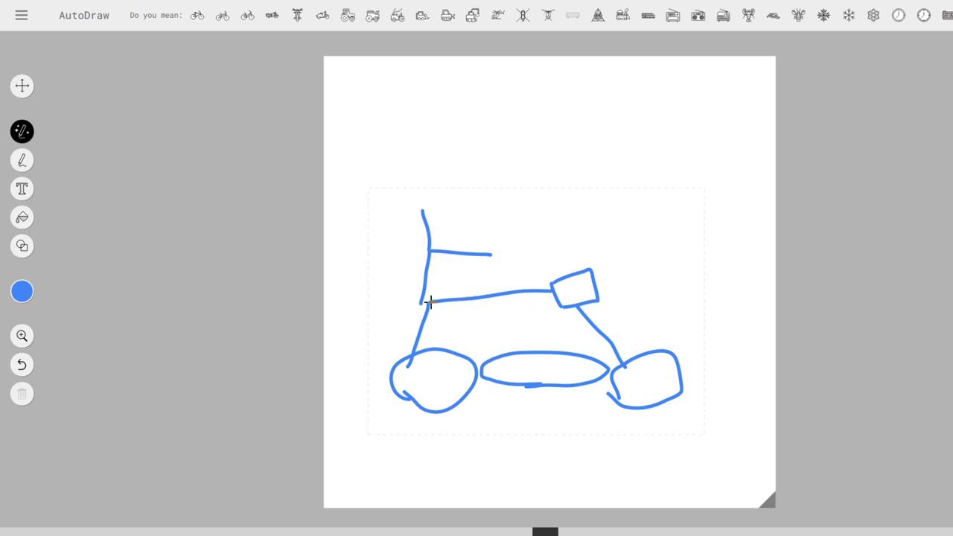
drag(450, 311, 510, 355)
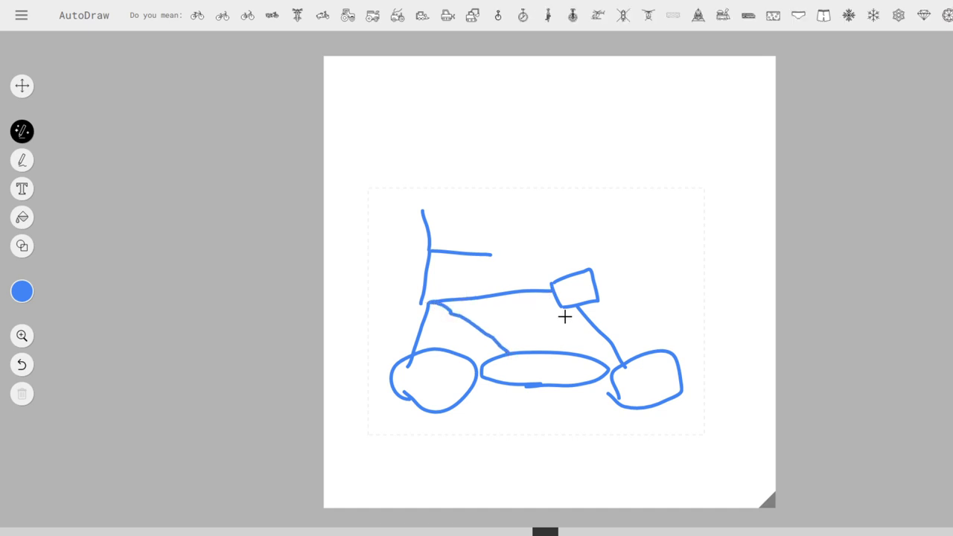
drag(574, 306, 529, 351)
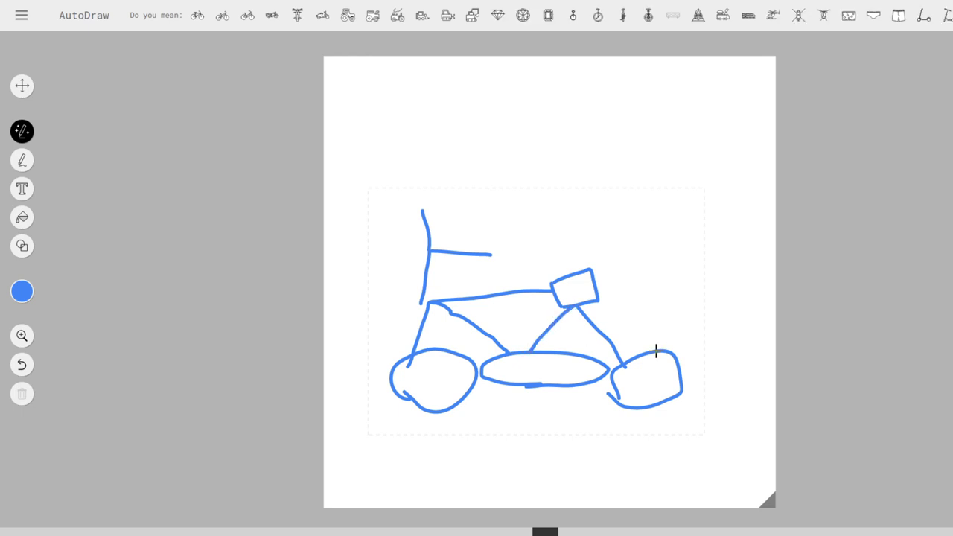
mouse_move(634, 386)
mouse_down()
mouse_move(651, 375)
mouse_move(632, 377)
mouse_up()
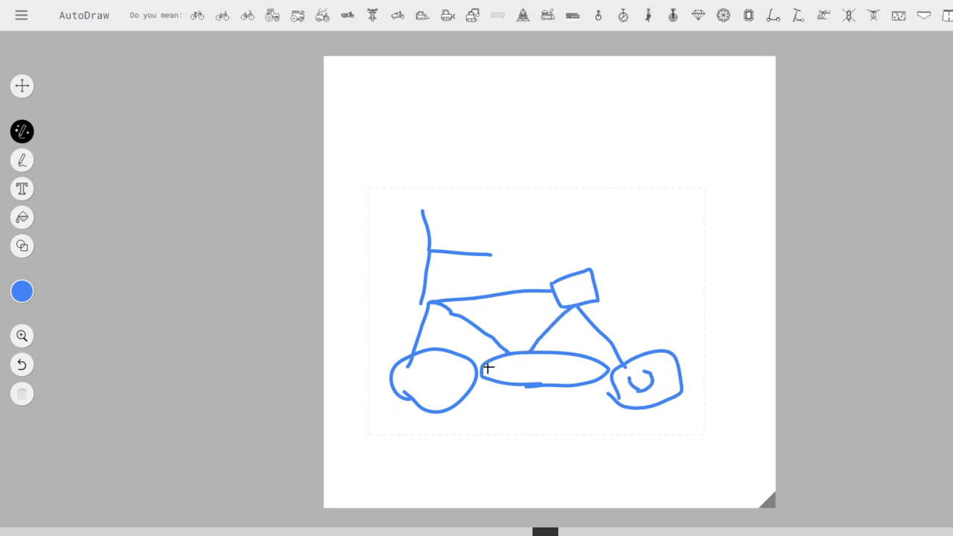
mouse_move(432, 387)
mouse_down()
mouse_move(441, 372)
mouse_move(444, 381)
mouse_up()
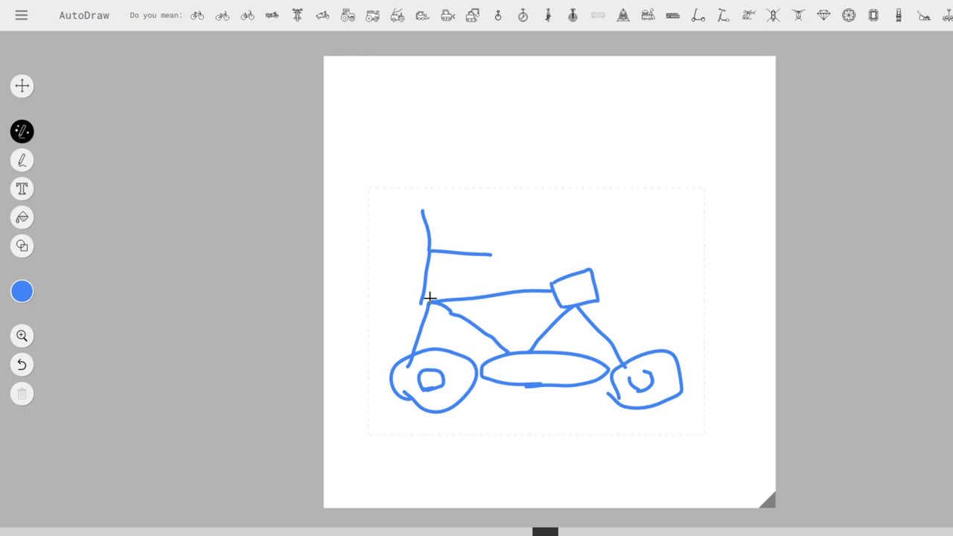
Try the suggested bicycle and side-view motorcycle drawings in turn, ending with the bicycle that has a horizontal top bar.
click(198, 21)
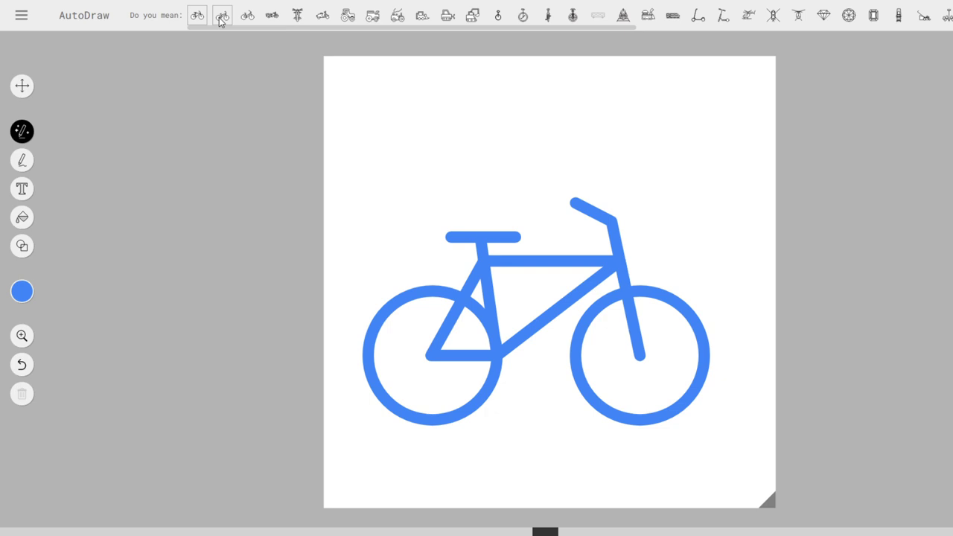
click(221, 20)
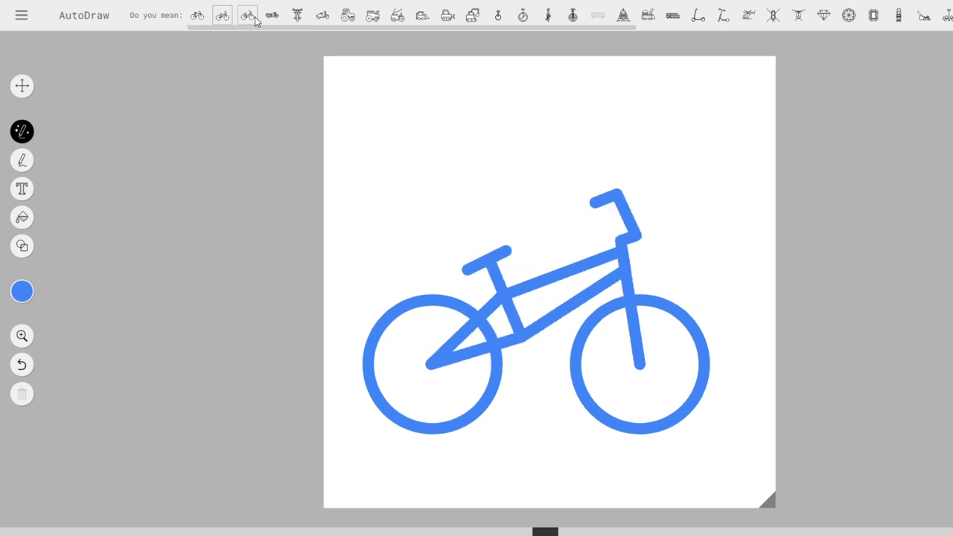
click(253, 20)
click(271, 19)
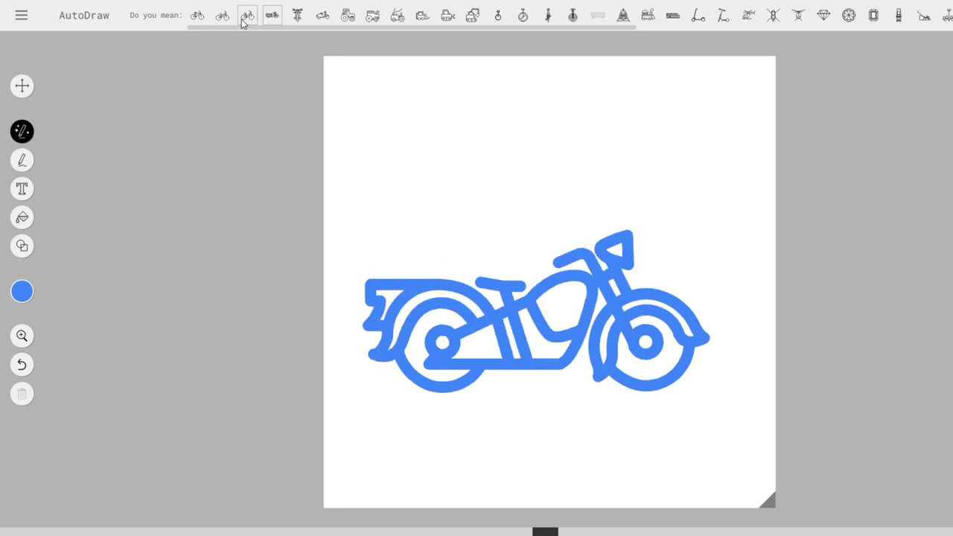
click(250, 21)
click(219, 22)
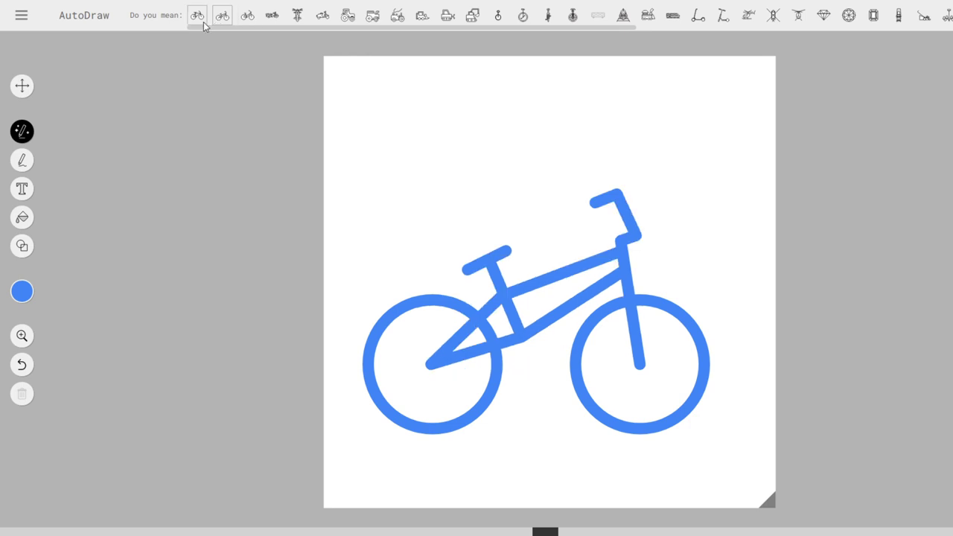
click(205, 26)
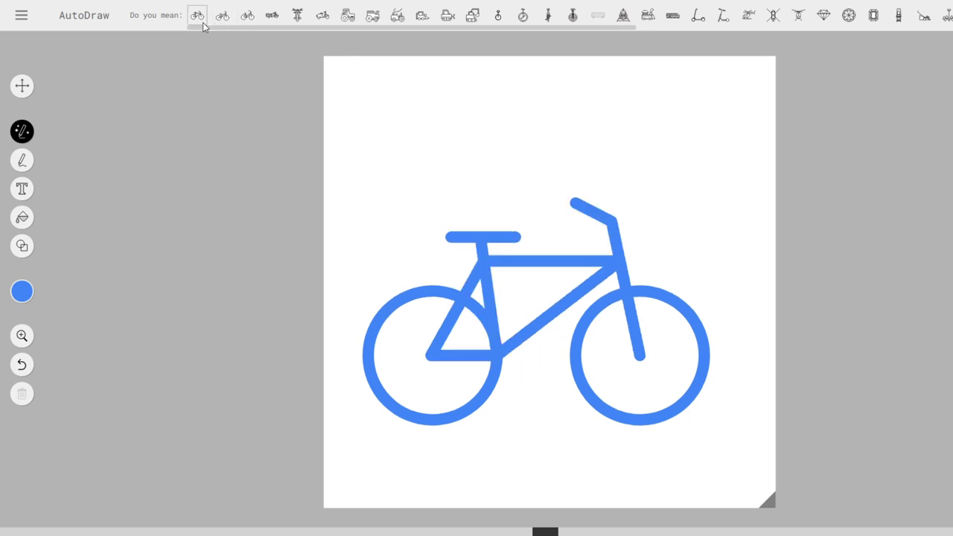
Try the suggested front-view motorcycle, scooter and tractor drawings one after another.
click(298, 24)
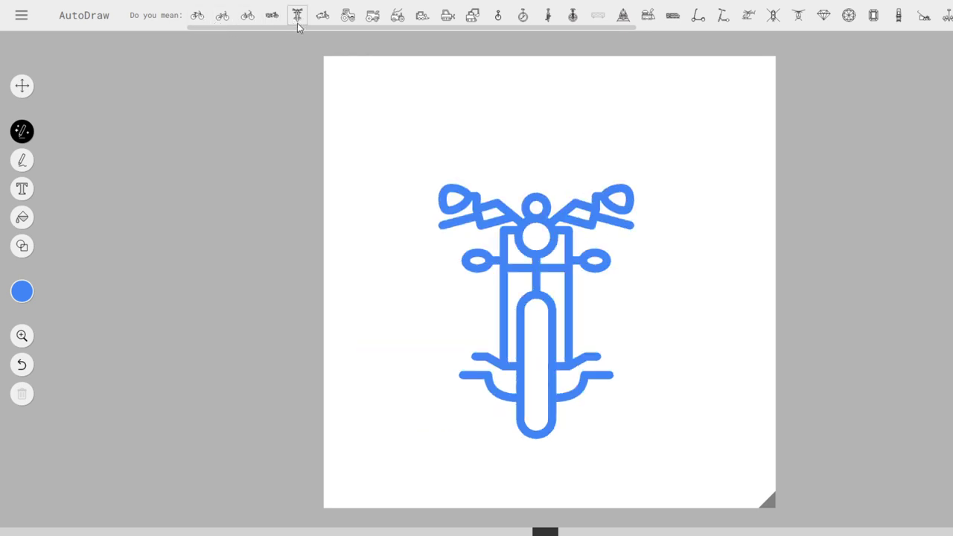
click(315, 24)
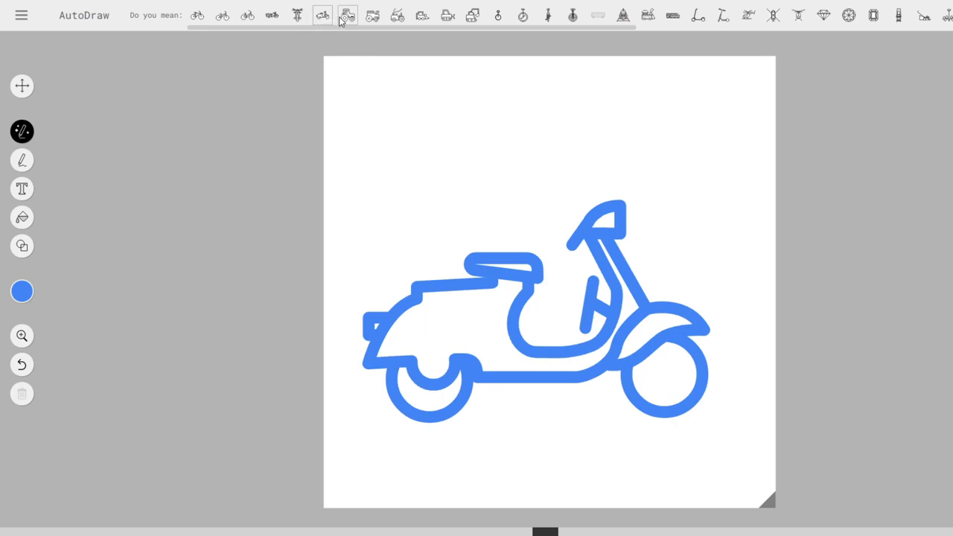
click(374, 19)
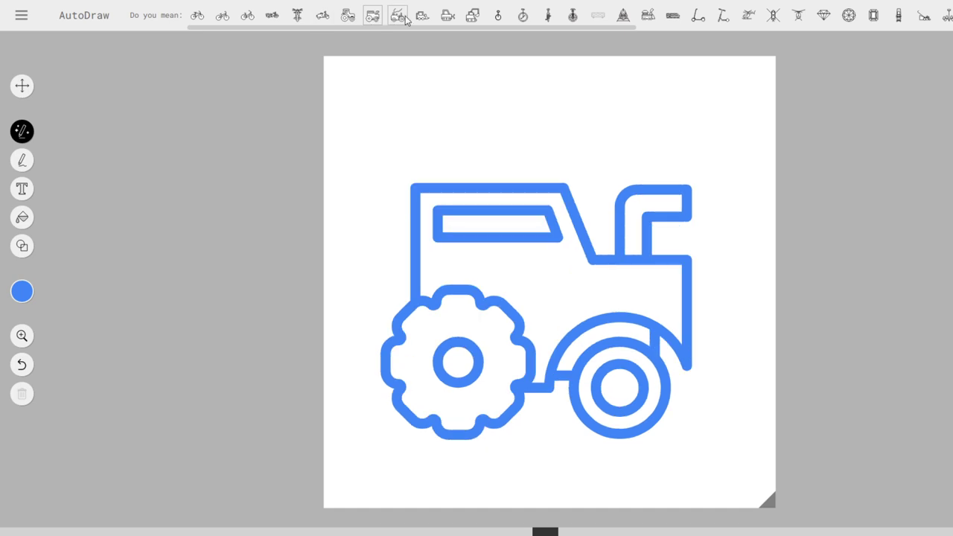
Try the suggested construction vehicle drawings, including the bulldozer and excavator, followed by the unicycle and one further suggestion.
click(399, 16)
click(424, 17)
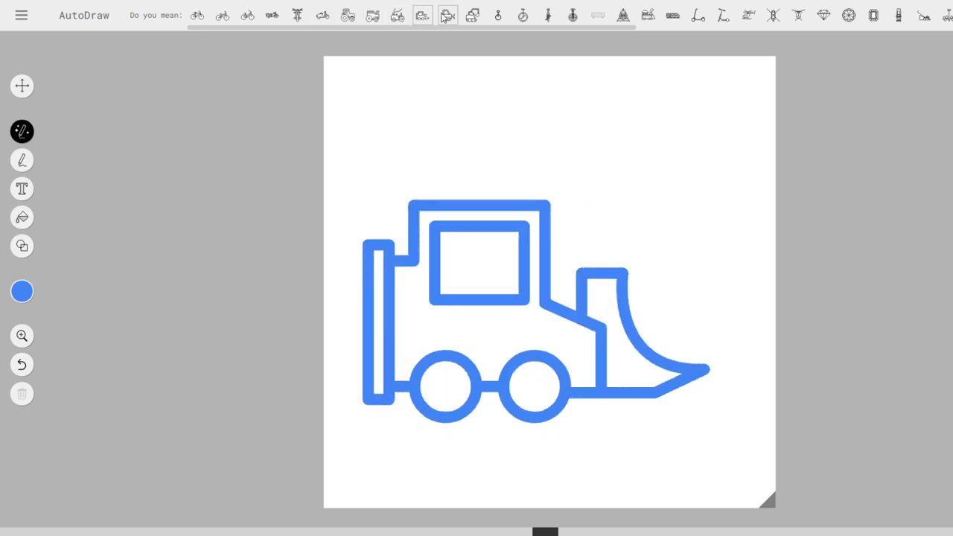
click(448, 18)
click(474, 18)
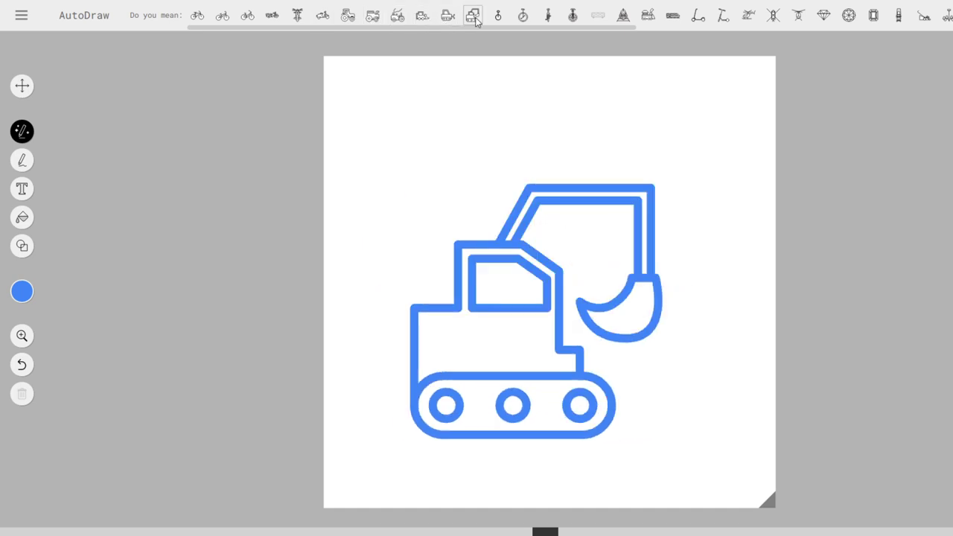
click(523, 16)
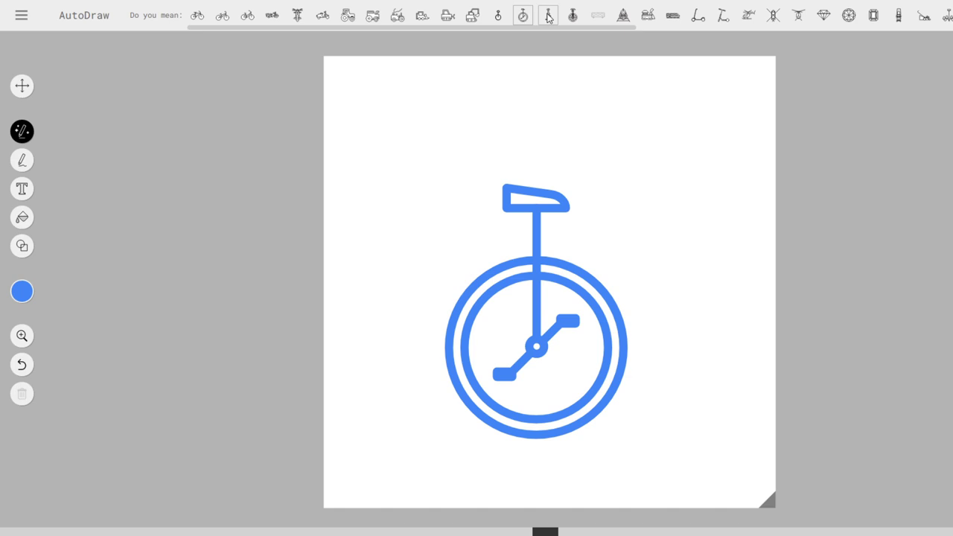
click(624, 17)
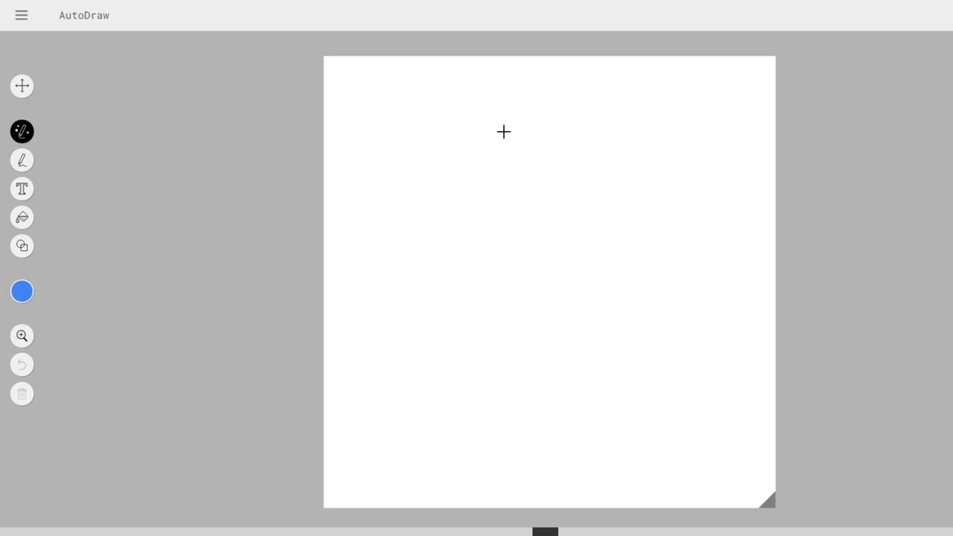
Draw a boy's head on the blank canvas with a jagged fringe, round ears, two large eyes, a triangular nose and a wavy mouth.
mouse_move(458, 138)
mouse_down()
mouse_move(461, 199)
mouse_move(485, 153)
mouse_move(509, 186)
mouse_move(529, 147)
mouse_move(557, 202)
mouse_move(578, 145)
mouse_move(600, 172)
mouse_move(646, 182)
mouse_move(644, 125)
mouse_move(612, 98)
mouse_move(536, 85)
mouse_move(453, 102)
mouse_move(417, 195)
mouse_move(456, 162)
mouse_up()
mouse_move(431, 192)
mouse_down()
mouse_move(434, 216)
mouse_move(463, 263)
mouse_move(579, 286)
mouse_move(616, 243)
mouse_move(636, 187)
mouse_move(657, 221)
mouse_move(622, 255)
mouse_move(419, 208)
mouse_move(403, 221)
mouse_move(422, 251)
mouse_move(439, 253)
mouse_move(475, 200)
mouse_move(504, 211)
mouse_move(474, 236)
mouse_up()
mouse_move(562, 228)
mouse_down()
mouse_move(592, 200)
mouse_move(610, 232)
mouse_move(565, 233)
mouse_up()
mouse_move(582, 198)
mouse_down()
mouse_move(575, 221)
mouse_move(586, 232)
mouse_move(592, 201)
mouse_up()
mouse_move(483, 210)
mouse_down()
mouse_move(492, 236)
mouse_move(507, 224)
mouse_move(525, 251)
mouse_move(535, 228)
mouse_up()
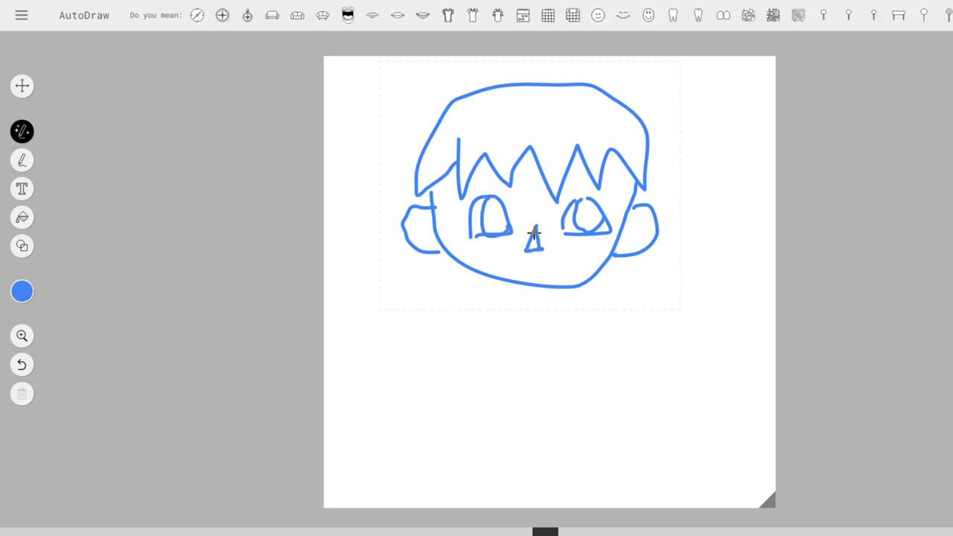
drag(515, 262, 575, 255)
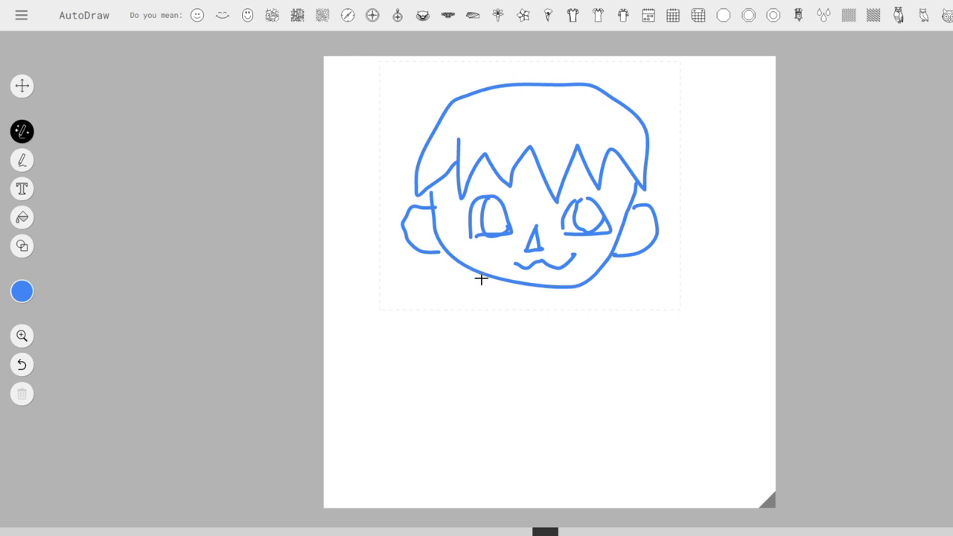
Draw the boy's short-sleeved T-shirt below the head, with one arm hanging down and the other bent upward.
mouse_move(472, 275)
mouse_down()
mouse_move(391, 332)
mouse_move(436, 373)
mouse_move(492, 324)
mouse_up()
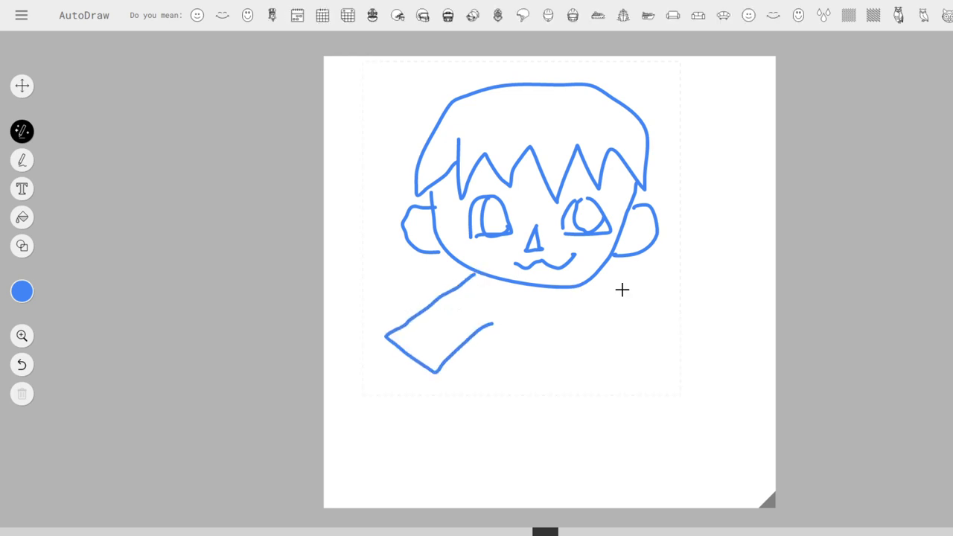
mouse_move(606, 272)
mouse_down()
mouse_move(666, 299)
mouse_move(657, 345)
mouse_move(589, 333)
mouse_up()
mouse_move(473, 335)
mouse_down()
mouse_move(465, 412)
mouse_move(613, 418)
mouse_move(626, 347)
mouse_up()
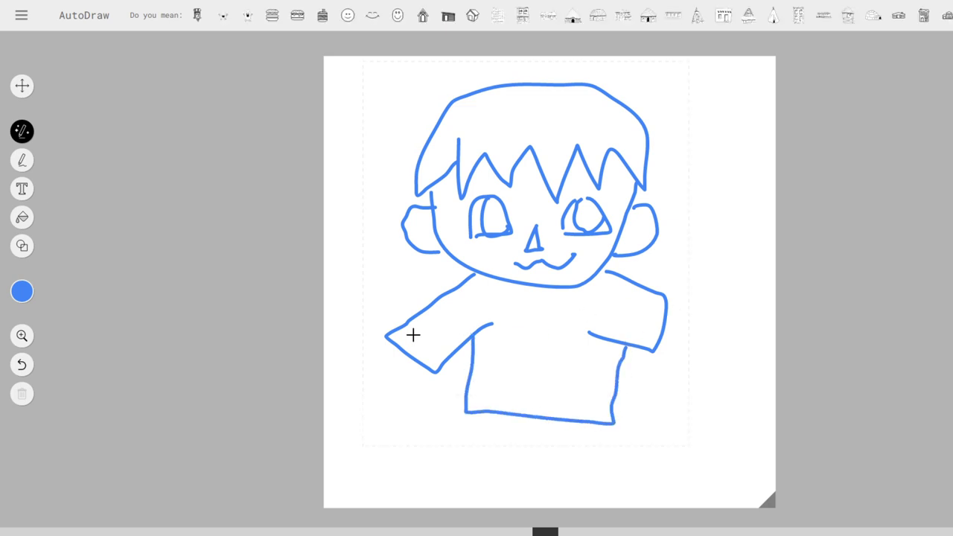
mouse_move(397, 352)
mouse_down()
mouse_move(369, 382)
mouse_move(379, 413)
mouse_move(434, 366)
mouse_up()
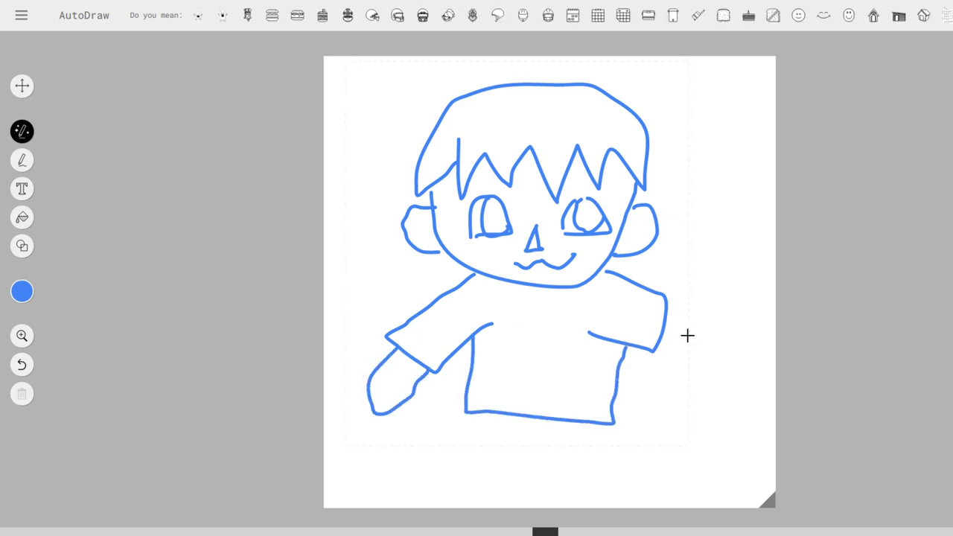
mouse_move(670, 305)
mouse_down()
mouse_move(701, 304)
mouse_move(711, 242)
mouse_move(736, 273)
mouse_move(728, 334)
mouse_move(658, 341)
mouse_up()
Draw a pair of shorts under the boy's shirt, with two short legs and shoes below them.
mouse_move(483, 413)
mouse_down()
mouse_move(461, 449)
mouse_move(514, 454)
mouse_move(536, 418)
mouse_move(564, 457)
mouse_move(632, 454)
mouse_move(616, 422)
mouse_up()
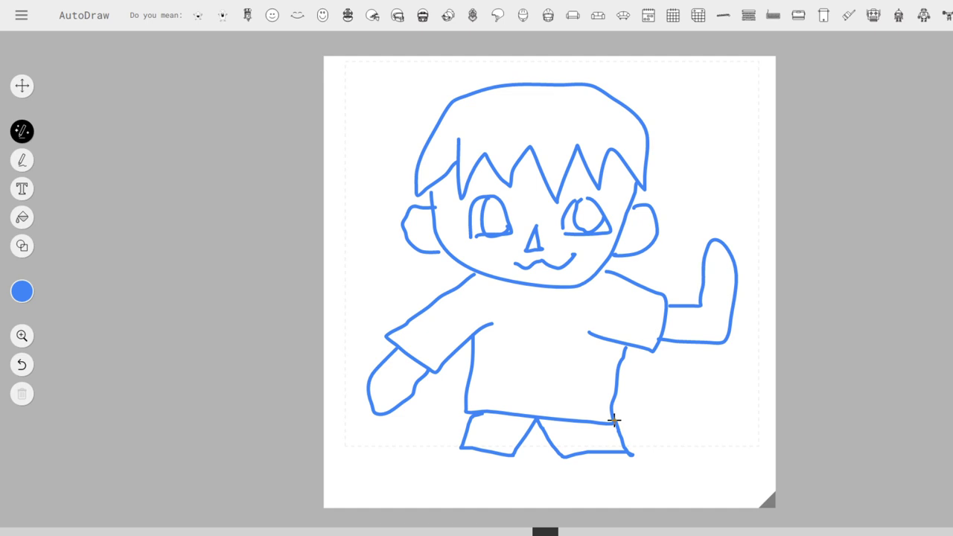
mouse_move(470, 450)
mouse_down()
mouse_move(457, 485)
mouse_move(422, 505)
mouse_move(485, 510)
mouse_move(504, 456)
mouse_up()
drag(456, 484, 502, 481)
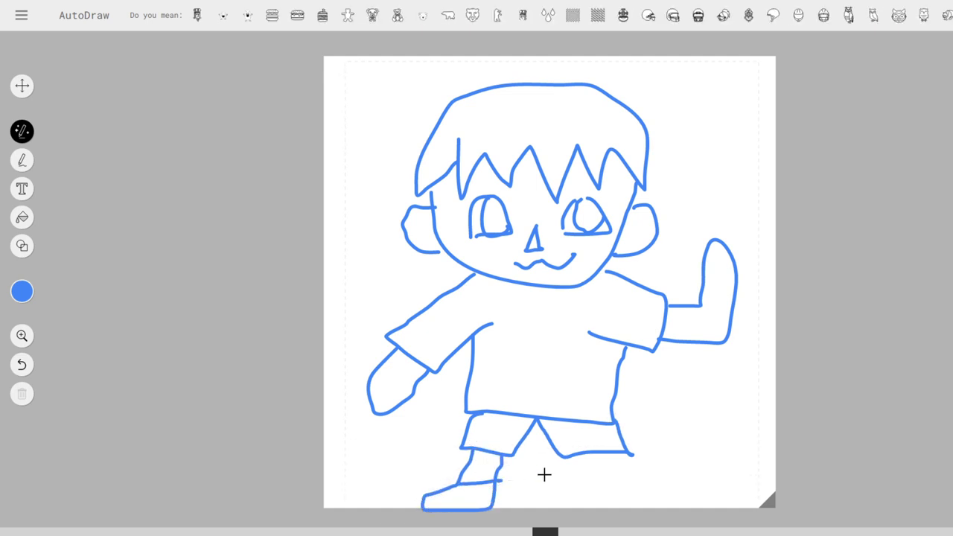
mouse_move(583, 456)
mouse_down()
mouse_move(590, 485)
mouse_move(622, 481)
mouse_move(619, 454)
mouse_move(620, 478)
mouse_move(654, 495)
mouse_move(620, 509)
mouse_move(590, 486)
mouse_up()
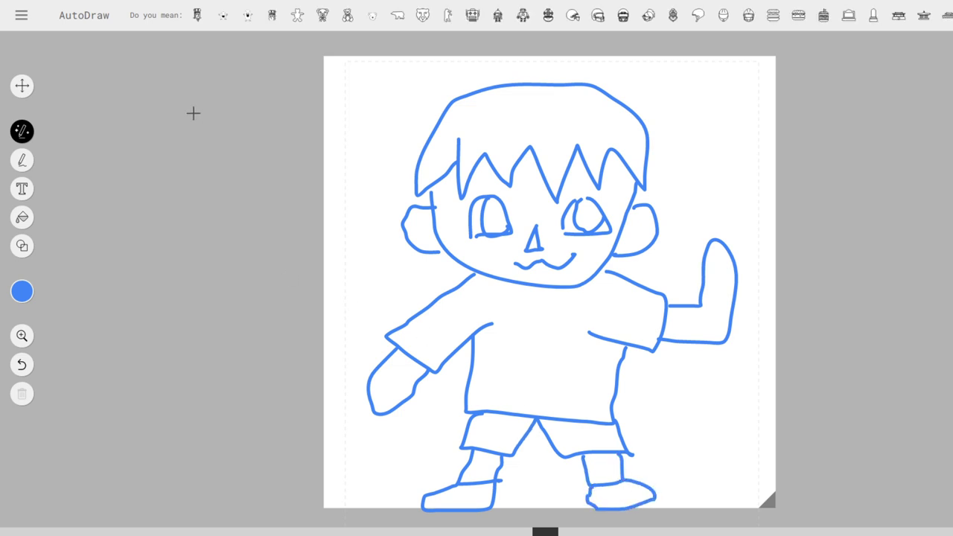
Try the drawings suggested for the boy, including the bearded man in a tall hat, the fanged monster, the big cat face and the hamburger.
click(199, 16)
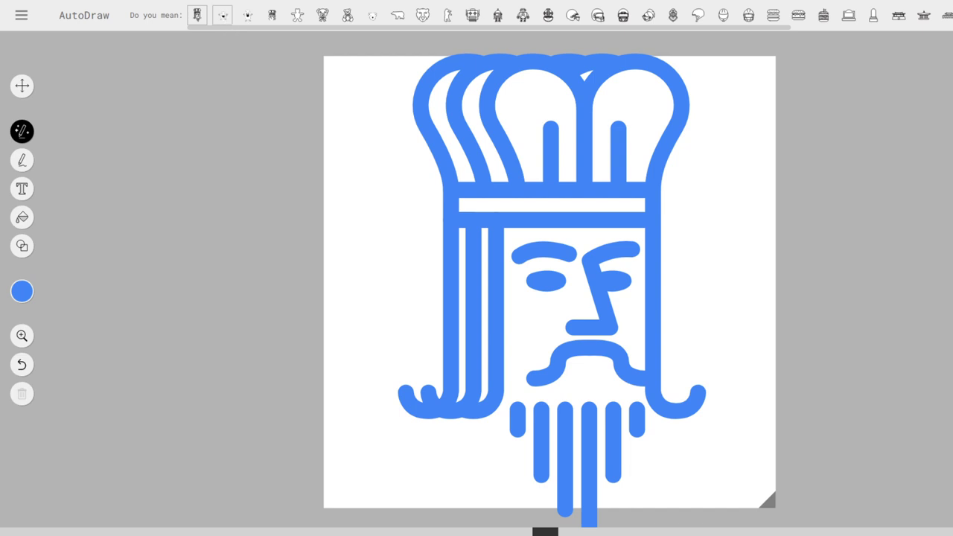
click(220, 20)
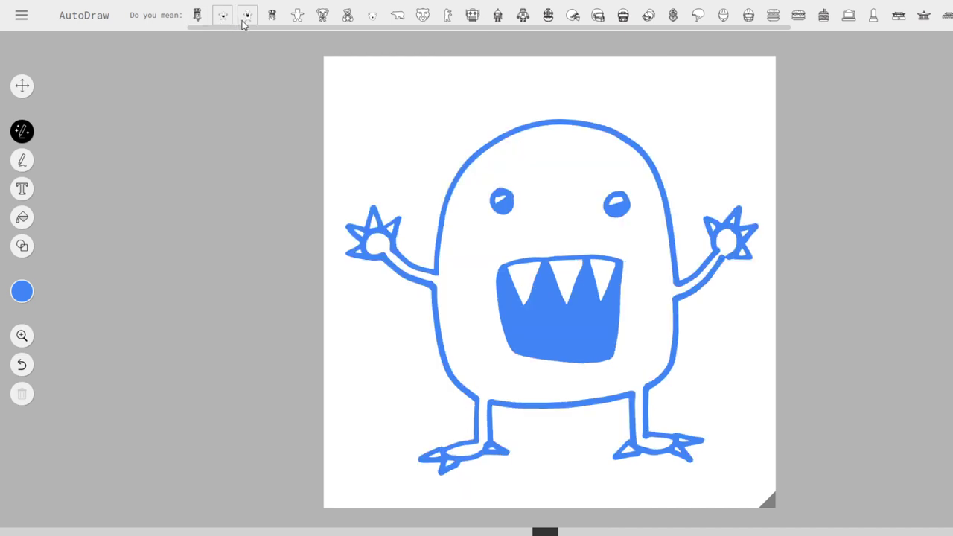
click(243, 23)
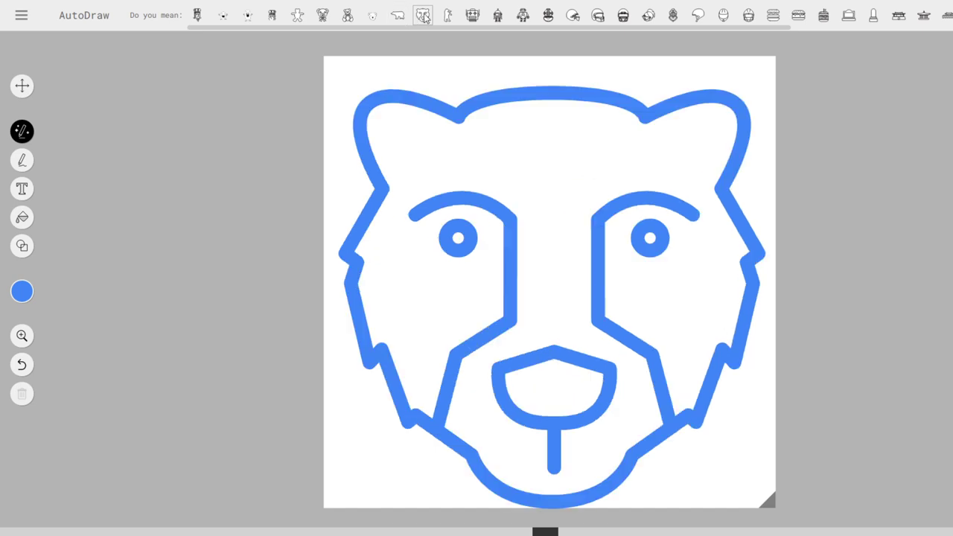
click(472, 15)
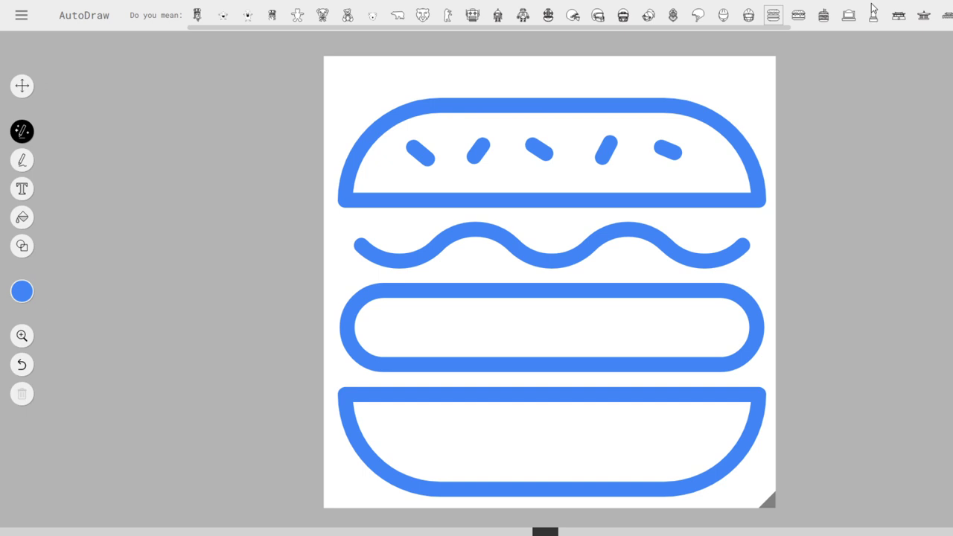
click(248, 15)
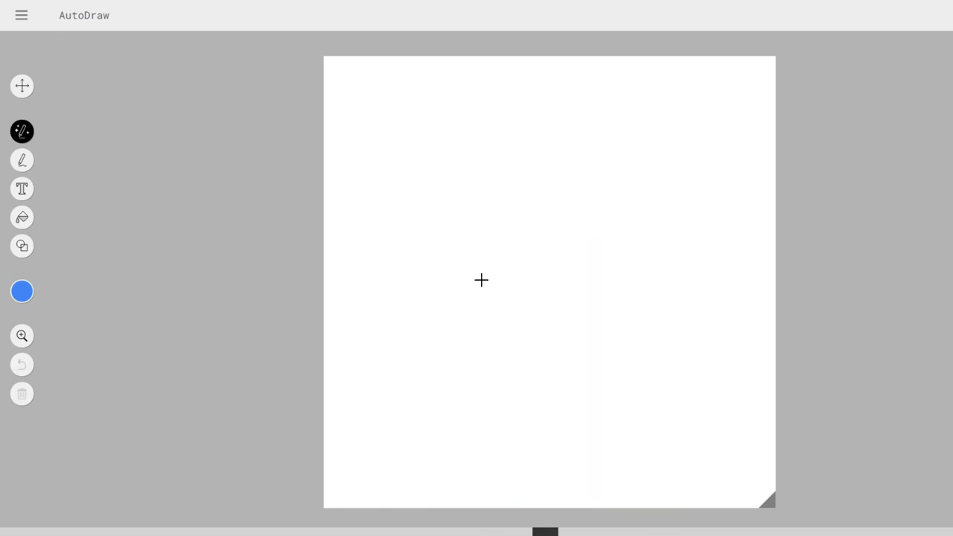
Draw a monster's tall rounded body on the blank canvas, with an arm on each side and two feet.
mouse_move(460, 274)
mouse_down()
mouse_move(553, 111)
mouse_move(598, 196)
mouse_move(616, 281)
mouse_move(679, 256)
mouse_move(688, 281)
mouse_move(628, 303)
mouse_up()
mouse_move(462, 274)
mouse_down()
mouse_move(395, 286)
mouse_move(435, 311)
mouse_move(455, 307)
mouse_move(475, 410)
mouse_move(546, 429)
mouse_move(624, 401)
mouse_move(628, 305)
mouse_up()
mouse_move(478, 422)
mouse_down()
mouse_move(449, 452)
mouse_move(525, 452)
mouse_move(538, 426)
mouse_move(652, 460)
mouse_move(605, 418)
mouse_up()
Add three pointed claws to each of the monster's hands and feet.
mouse_move(676, 253)
mouse_down()
mouse_move(691, 224)
mouse_move(685, 249)
mouse_move(716, 250)
mouse_move(688, 269)
mouse_move(705, 305)
mouse_move(684, 294)
mouse_up()
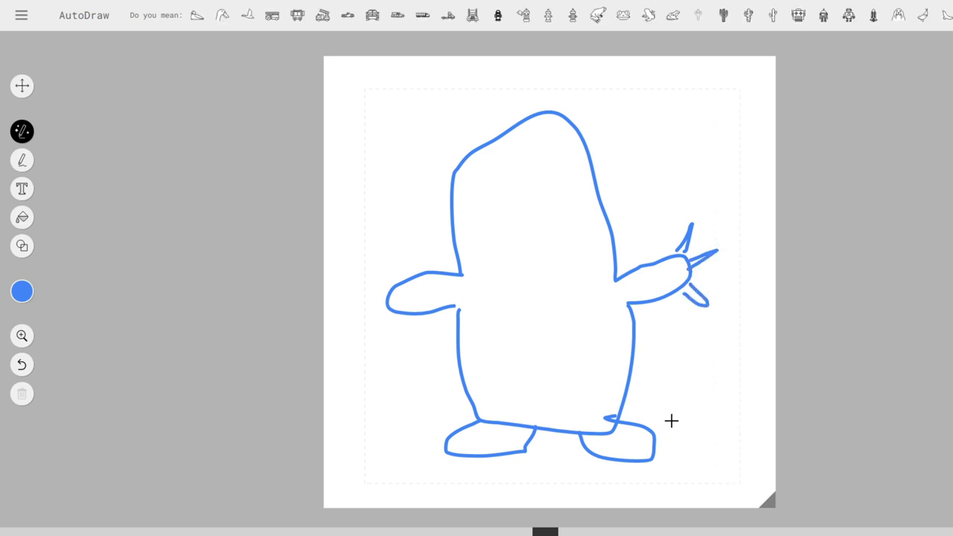
mouse_move(655, 435)
mouse_down()
mouse_move(686, 425)
mouse_move(655, 441)
mouse_move(677, 468)
mouse_move(660, 461)
mouse_up()
drag(635, 463, 636, 458)
mouse_move(442, 448)
mouse_down()
mouse_move(417, 441)
mouse_move(467, 452)
mouse_move(464, 475)
mouse_move(482, 458)
mouse_up()
mouse_move(391, 291)
mouse_down()
mouse_move(389, 315)
mouse_move(384, 306)
mouse_move(374, 328)
mouse_move(395, 316)
mouse_move(402, 334)
mouse_move(411, 307)
mouse_up()
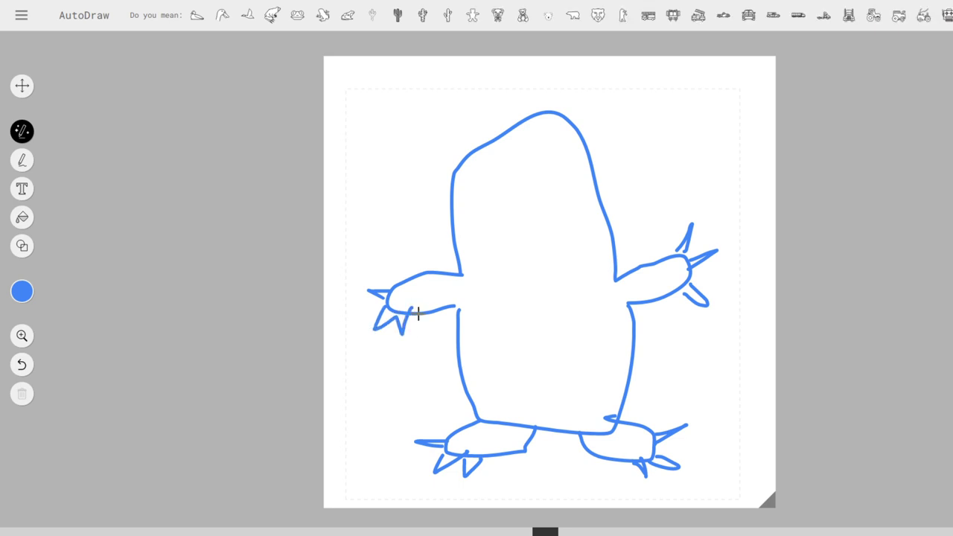
Draw two small eyes and a large open mouth with upper and lower fangs on the monster's face.
mouse_move(499, 206)
mouse_down()
mouse_move(498, 214)
mouse_move(564, 190)
mouse_move(555, 204)
mouse_up()
mouse_move(516, 308)
mouse_down()
mouse_move(506, 246)
mouse_move(561, 228)
mouse_move(571, 283)
mouse_move(521, 307)
mouse_up()
mouse_move(515, 253)
mouse_down()
mouse_move(527, 221)
mouse_move(553, 236)
mouse_move(560, 228)
mouse_up()
mouse_move(513, 298)
mouse_down()
mouse_move(548, 292)
mouse_move(553, 266)
mouse_move(569, 286)
mouse_up()
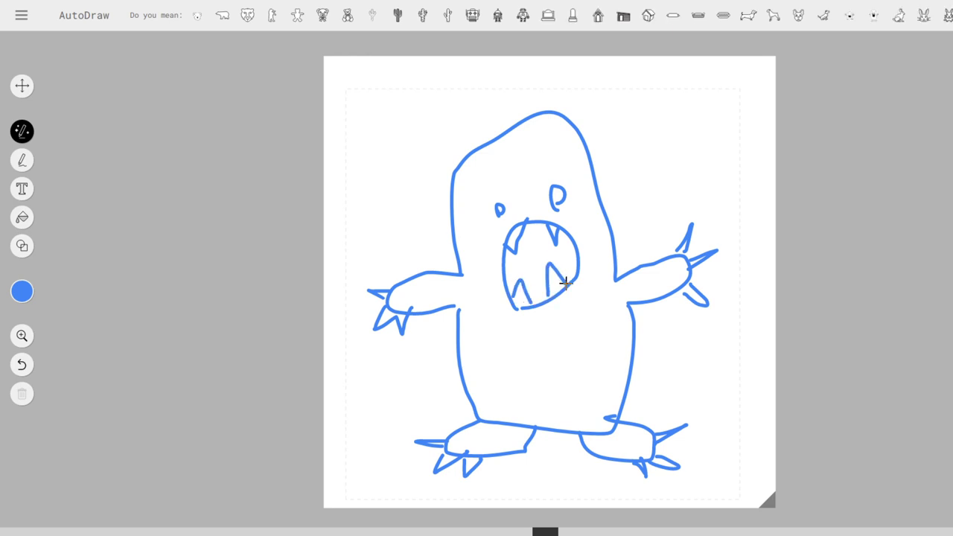
Try the suggested bear face and side-view bear drawings, ending with the fanged monster with raised arms.
click(197, 18)
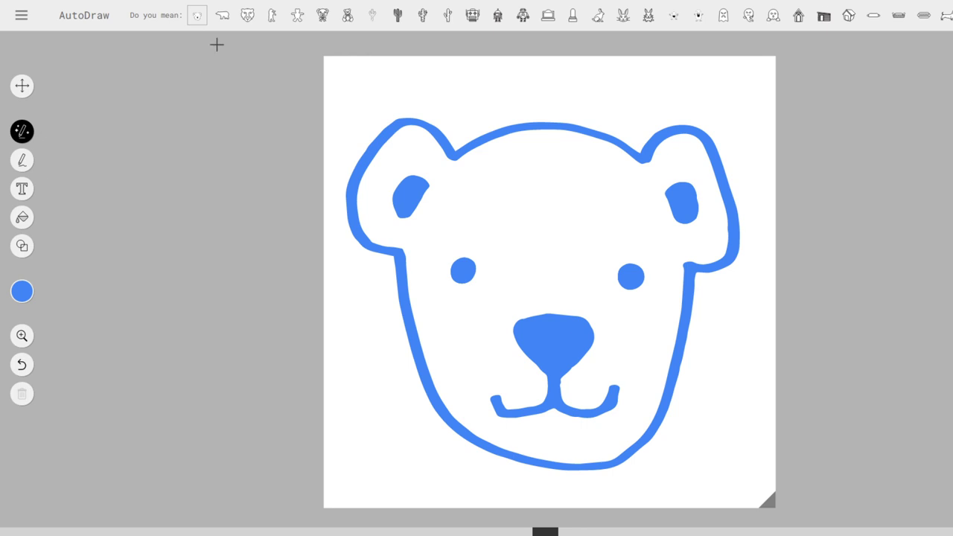
click(223, 19)
click(198, 21)
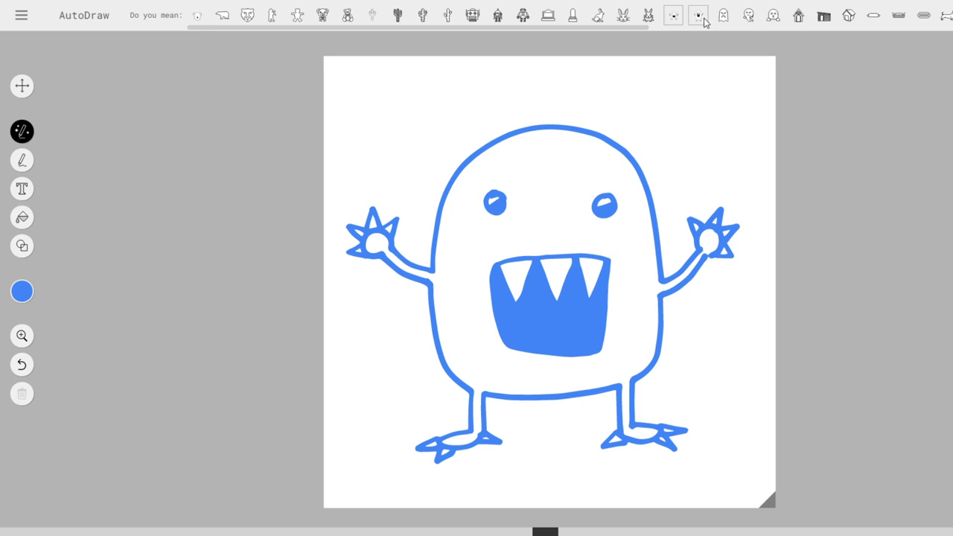
On a blank canvas, draw an elephant's lower face with a trunk, two large rounded ears and two small filled eyes.
click(704, 21)
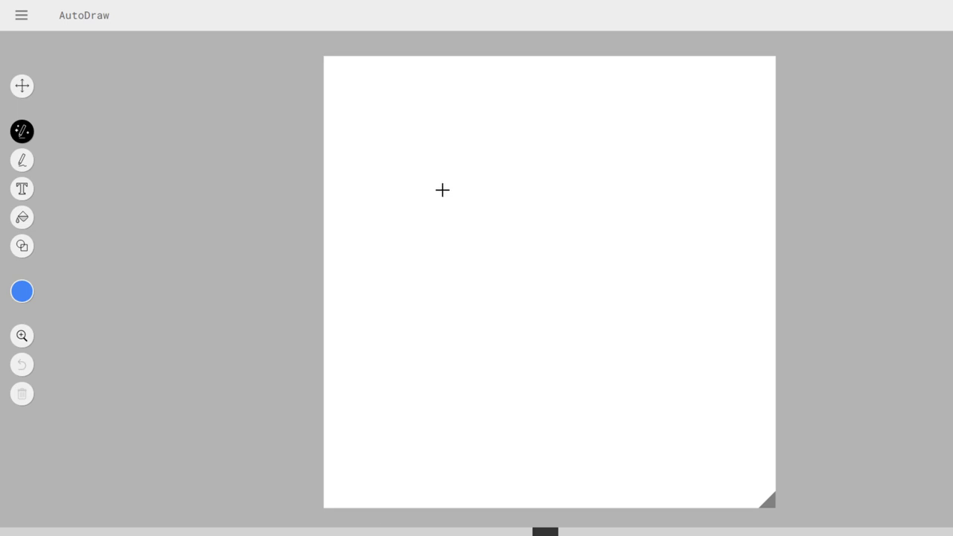
mouse_move(457, 286)
mouse_down()
mouse_move(457, 310)
mouse_move(494, 325)
mouse_move(500, 380)
mouse_move(532, 363)
mouse_move(548, 334)
mouse_move(587, 342)
mouse_move(609, 275)
mouse_up()
mouse_move(445, 164)
mouse_down()
mouse_move(363, 239)
mouse_move(431, 277)
mouse_up()
mouse_move(663, 185)
mouse_down()
mouse_move(711, 226)
mouse_move(694, 284)
mouse_move(636, 288)
mouse_up()
drag(463, 226, 472, 213)
drag(573, 236, 573, 228)
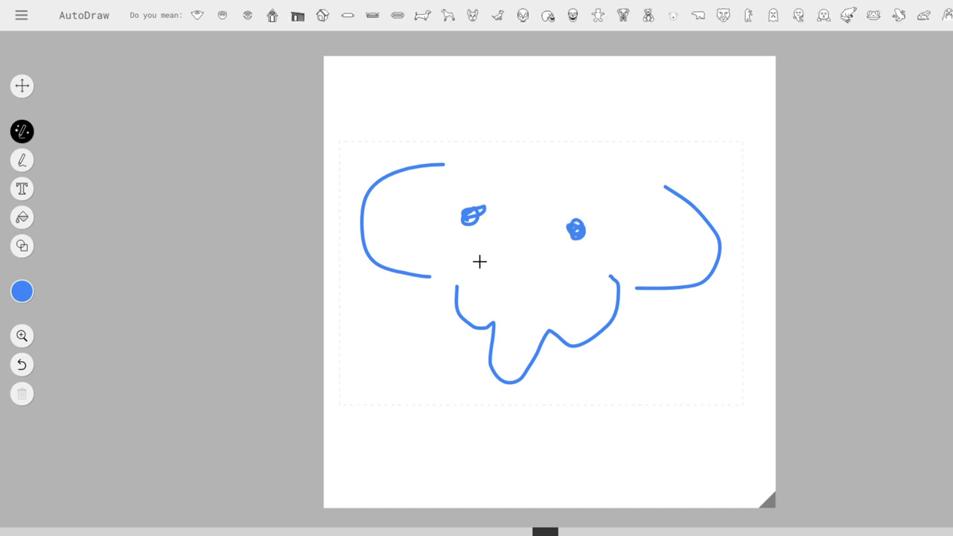
Add a tusk on each side of the elephant's face, the curved top of the head and three short hairs.
mouse_move(455, 263)
mouse_down()
mouse_move(422, 287)
mouse_move(473, 268)
mouse_up()
mouse_move(609, 267)
mouse_down()
mouse_move(647, 306)
mouse_move(617, 255)
mouse_up()
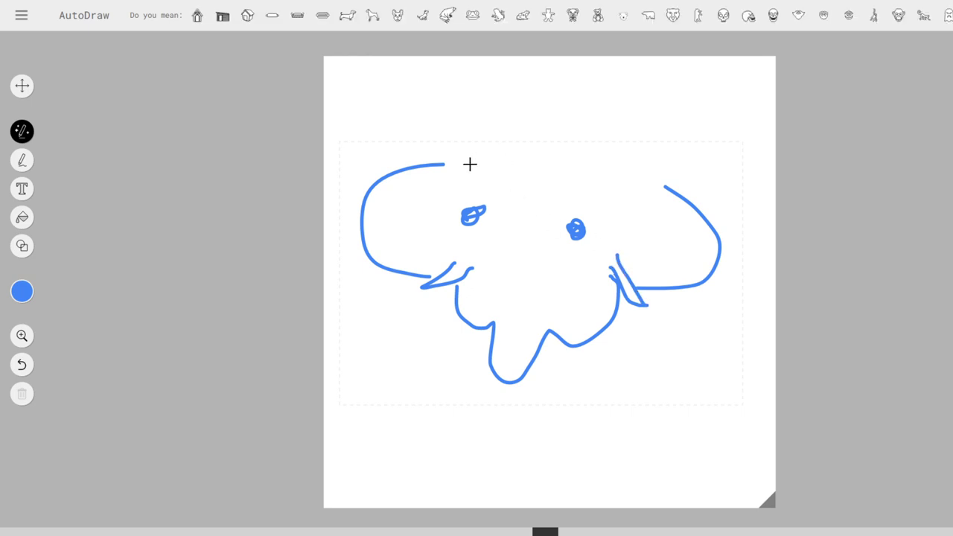
mouse_move(467, 170)
mouse_down()
mouse_move(482, 146)
mouse_move(592, 128)
mouse_move(651, 162)
mouse_move(663, 190)
mouse_up()
drag(500, 115, 514, 134)
drag(548, 98, 546, 133)
drag(603, 98, 593, 125)
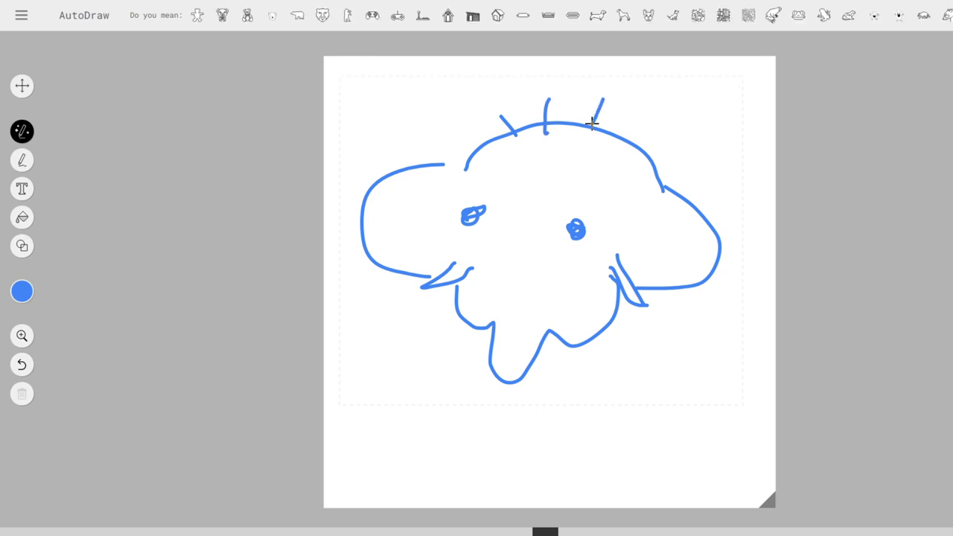
Try the suggested teddy bear, walking bear, bear face, standing bear and doghouse drawings in place of the elephant sketch.
click(196, 17)
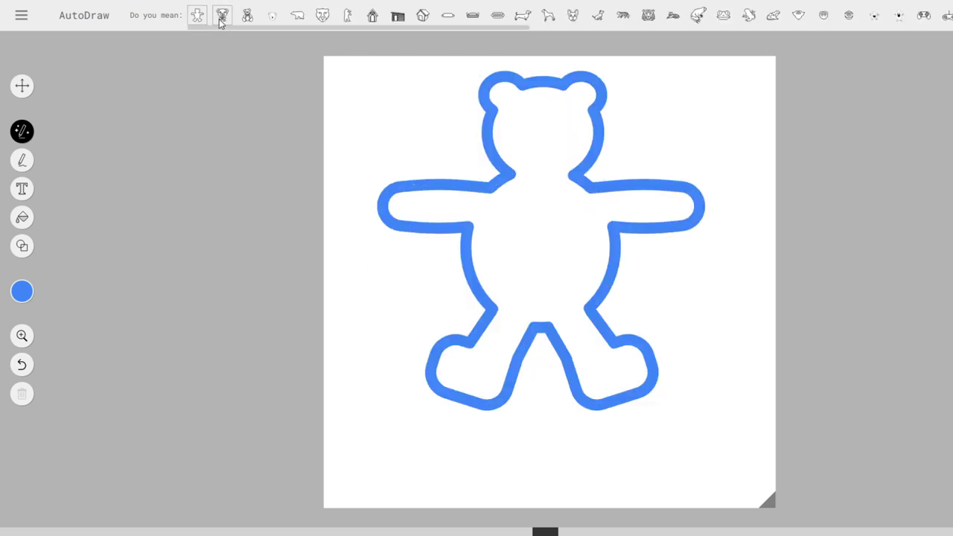
click(222, 16)
click(248, 15)
click(298, 16)
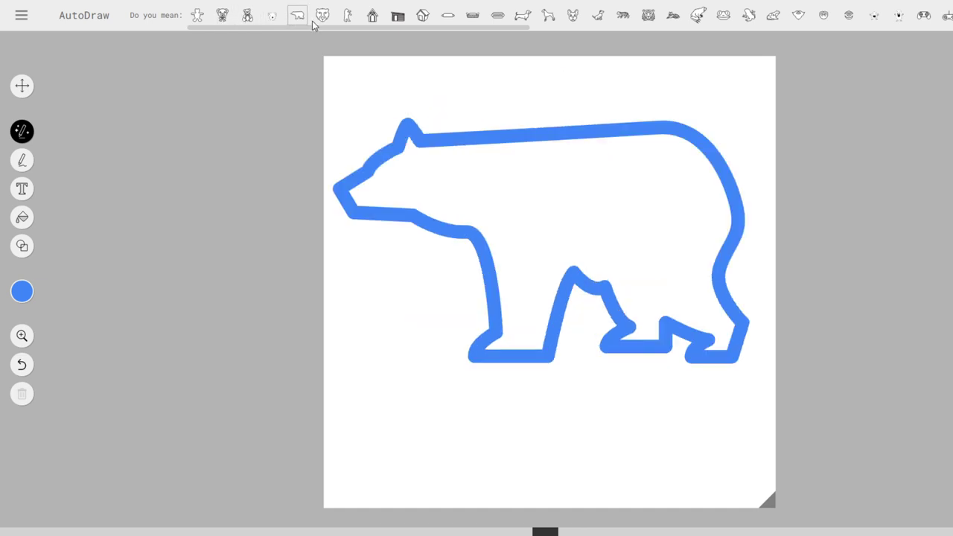
click(322, 15)
click(347, 16)
click(372, 17)
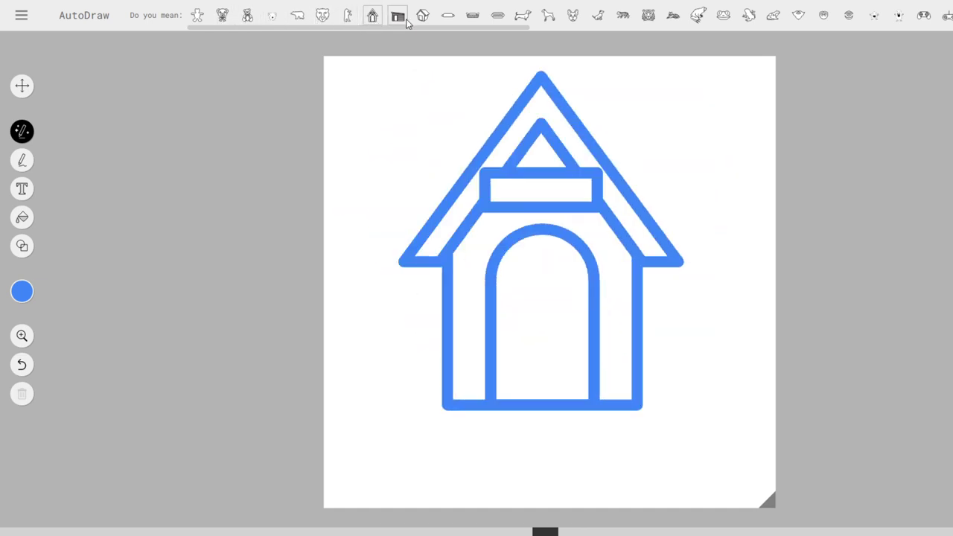
Try the suggested drawings from the shed and house through the dogs up to the side-view tiger.
click(398, 16)
click(423, 16)
click(448, 16)
click(473, 16)
click(498, 15)
click(523, 15)
click(548, 16)
click(573, 15)
click(598, 16)
click(623, 16)
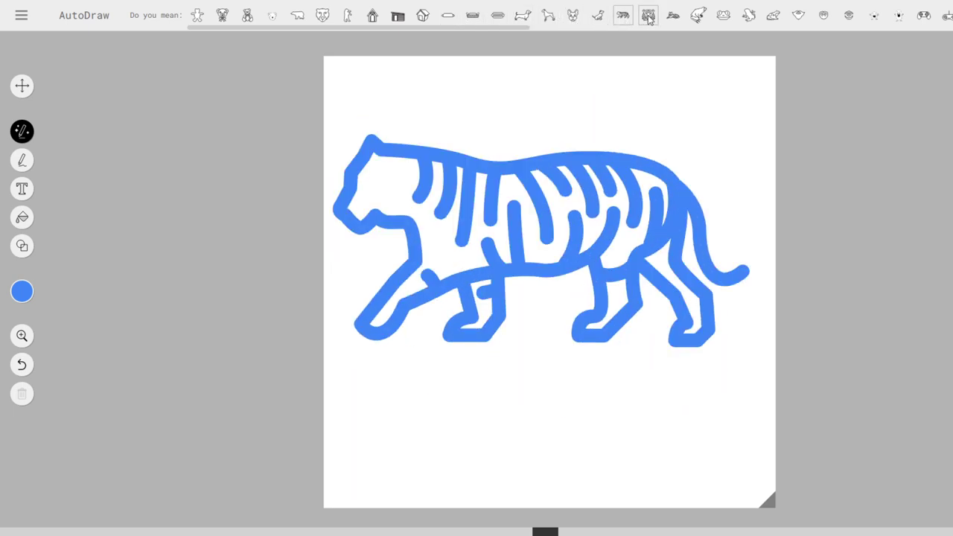
Try the suggested tiger face and the various frog drawings.
click(648, 15)
click(673, 16)
click(698, 15)
click(723, 15)
click(749, 15)
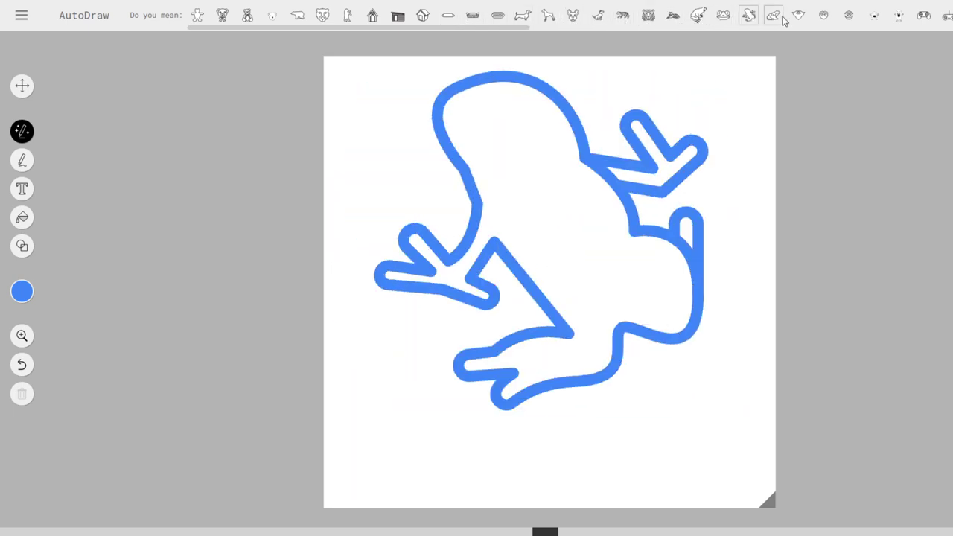
click(773, 16)
Try the suggested fanged monster, game controller and maze drawings, ending with the plain teddy bear outline with outstretched arms.
click(799, 16)
click(824, 15)
click(899, 16)
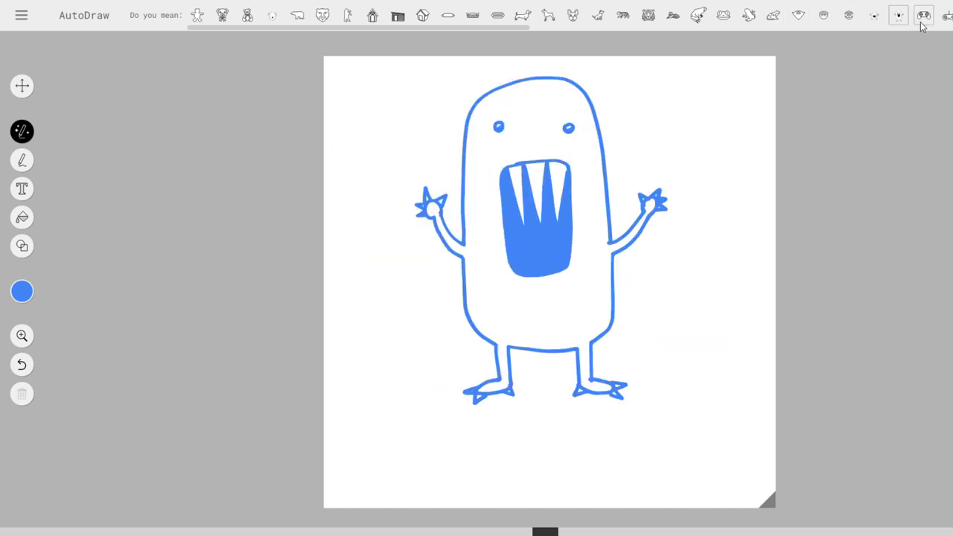
click(924, 18)
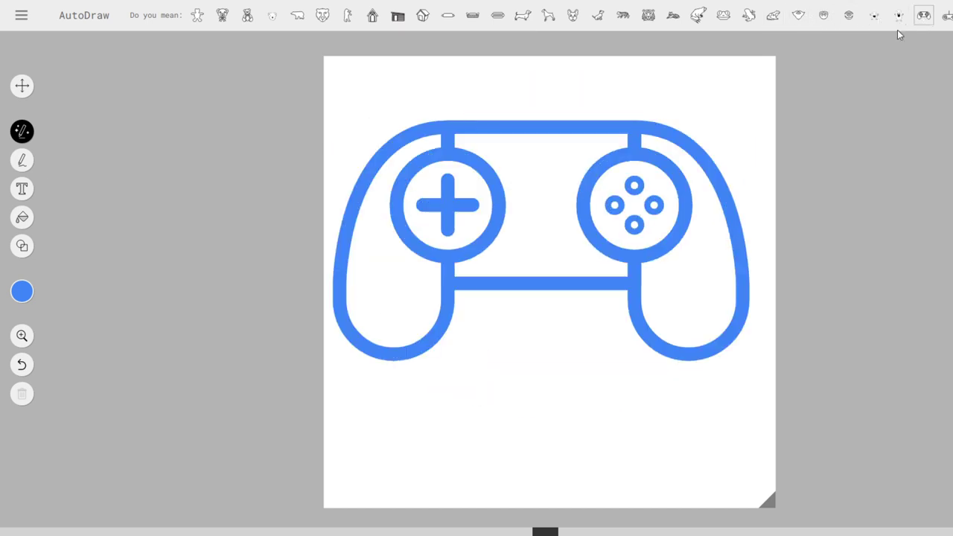
click(944, 18)
click(944, 16)
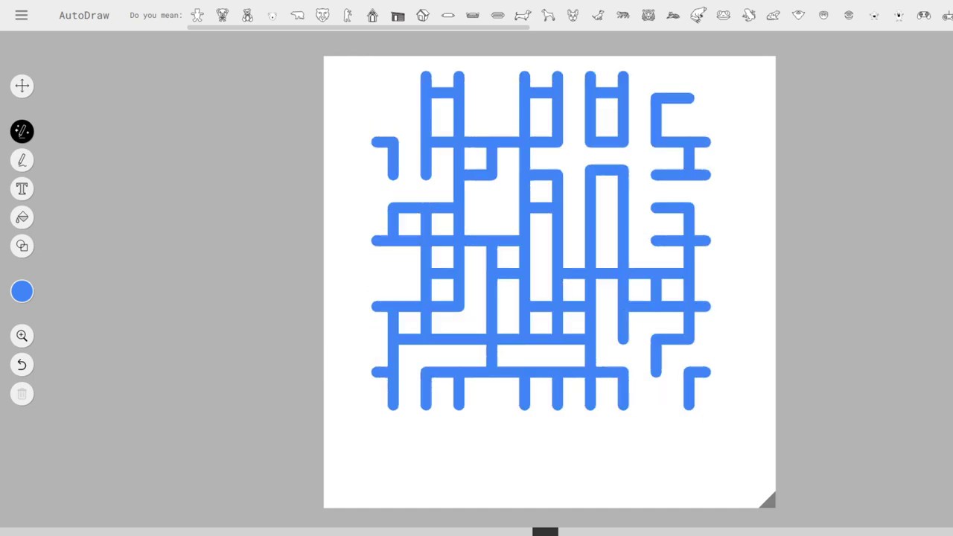
click(192, 19)
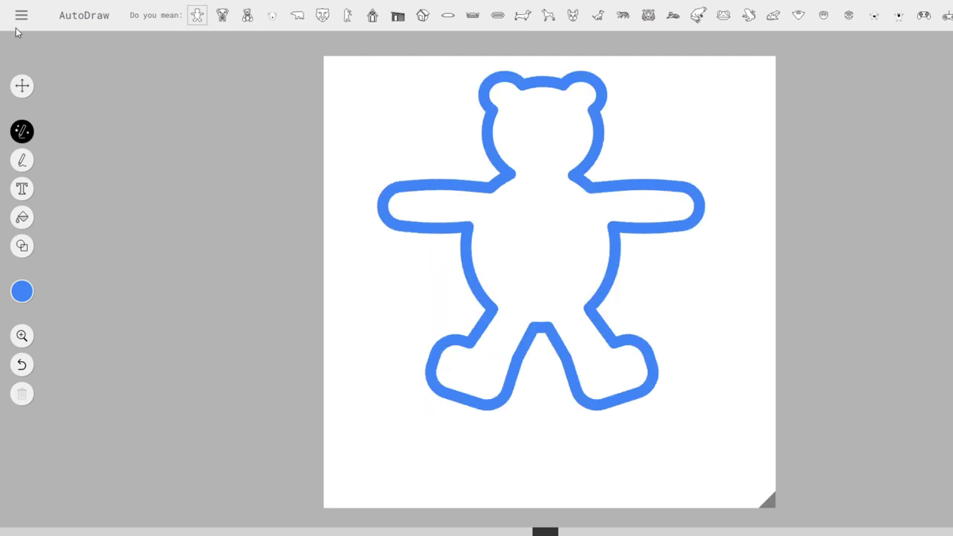